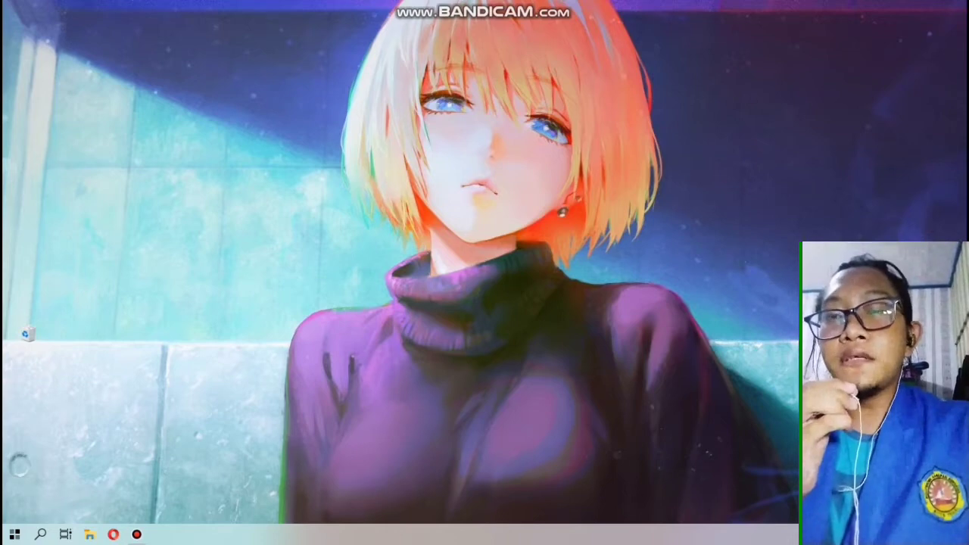
Open Control Panel from the Start menu
{"action": "key", "text": "super"}
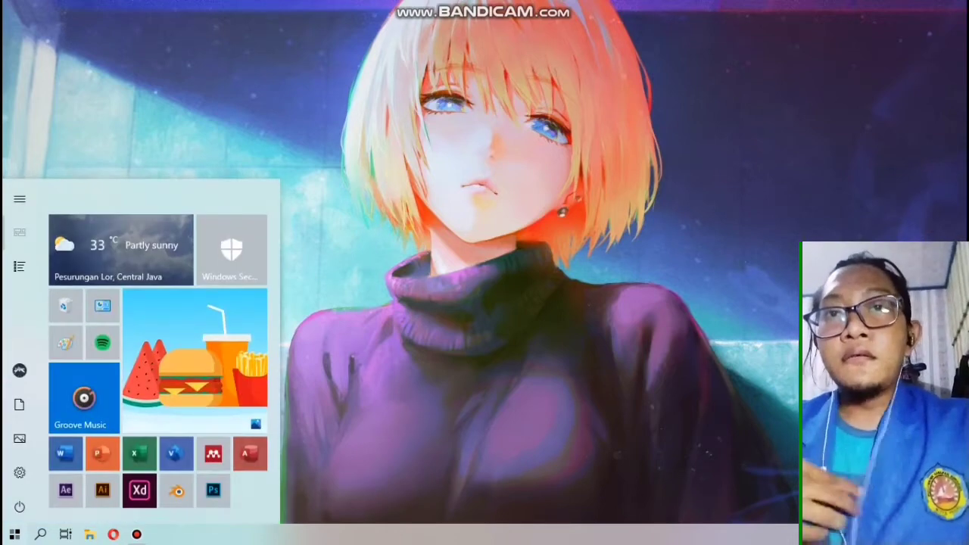
{"action": "left_click", "coordinate": [102, 305]}
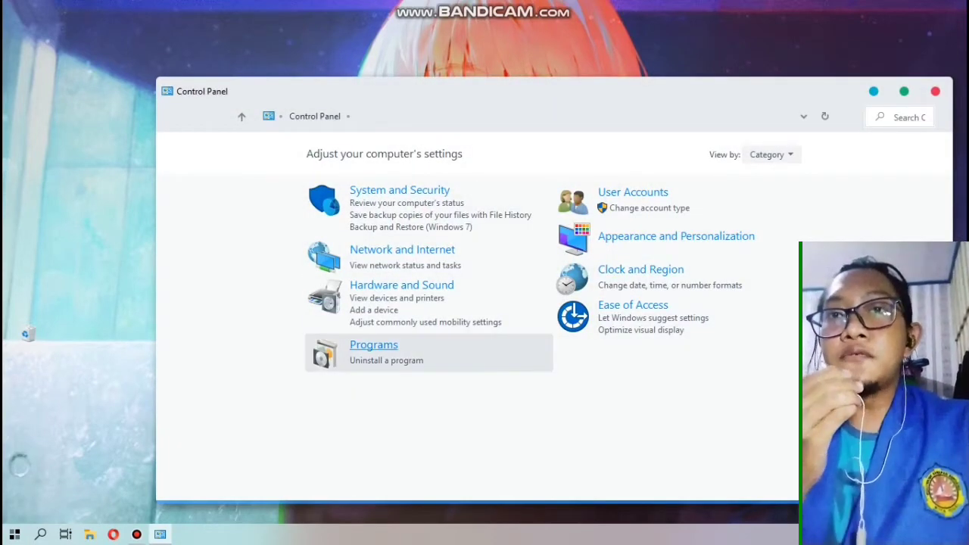
{"action": "left_click", "coordinate": [374, 348]}
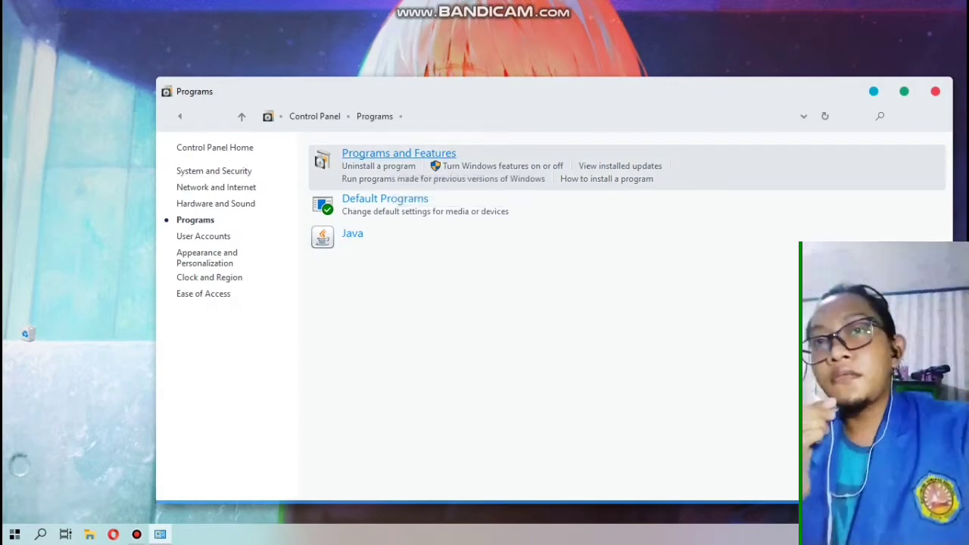
{"action": "left_click", "coordinate": [399, 154]}
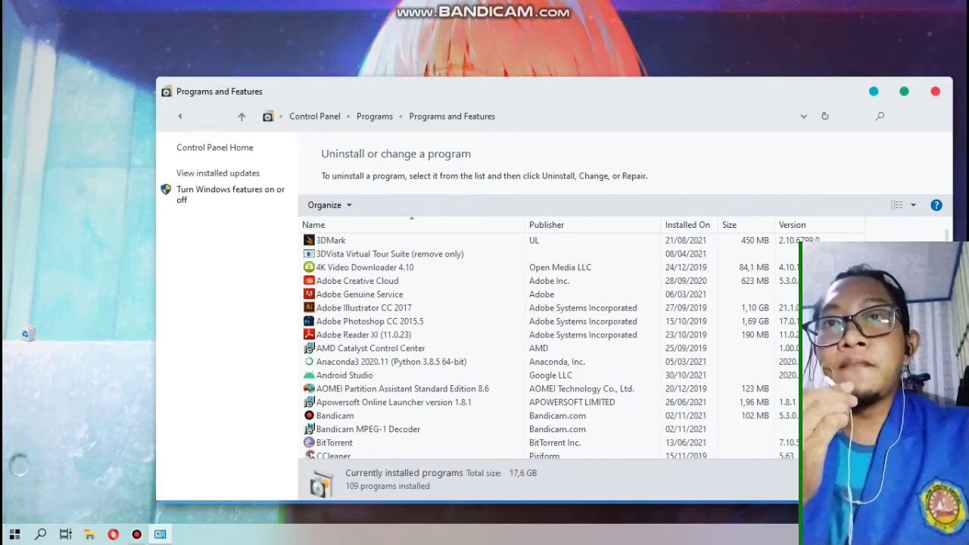
{"action": "left_click", "coordinate": [230, 190]}
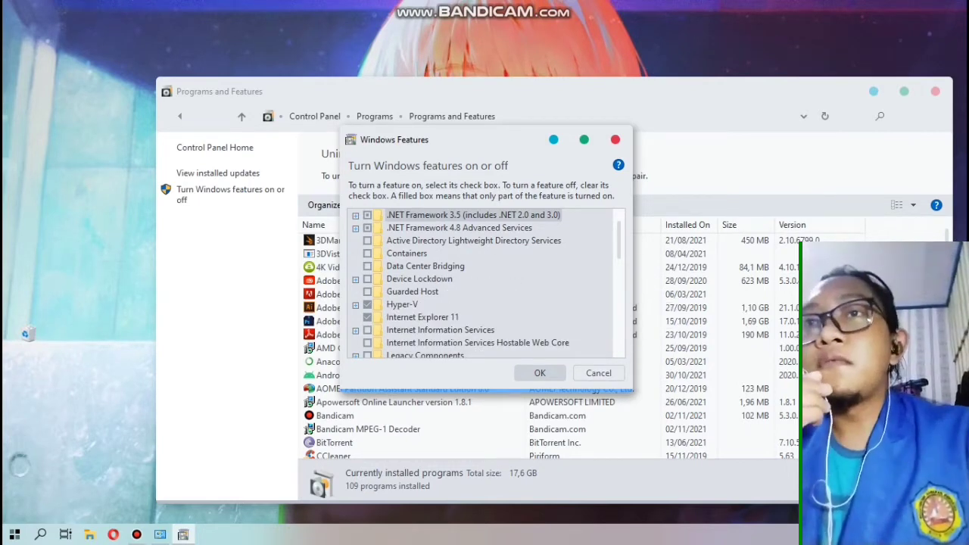
{"action": "left_click", "coordinate": [615, 139]}
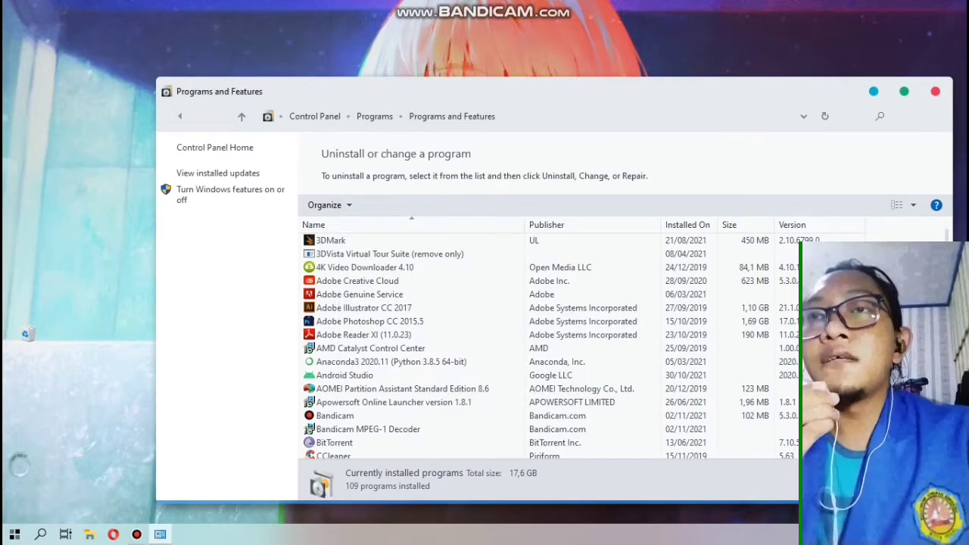
{"action": "left_click", "coordinate": [936, 90]}
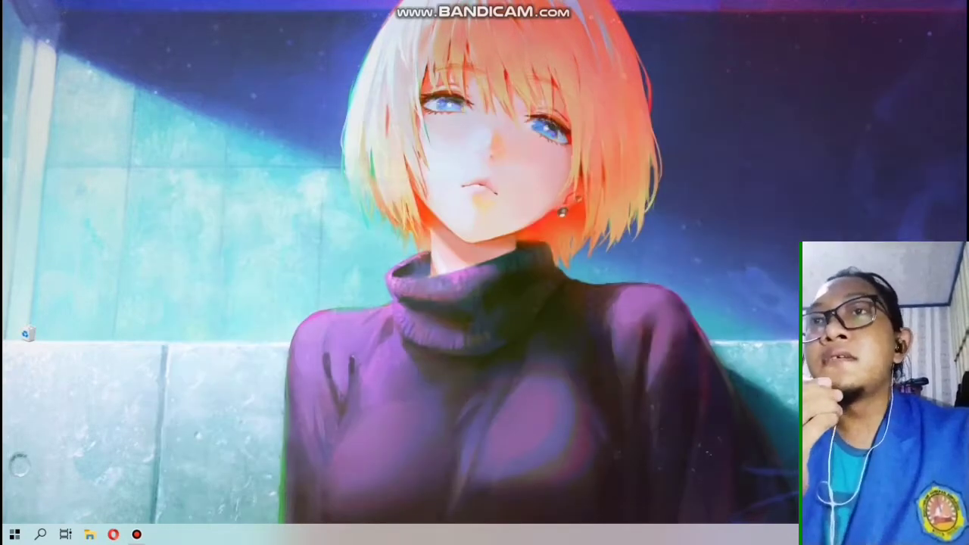
Search for 'hyper' and launch Hyper-V Manager from the top result
{"action": "left_click", "coordinate": [40, 535]}
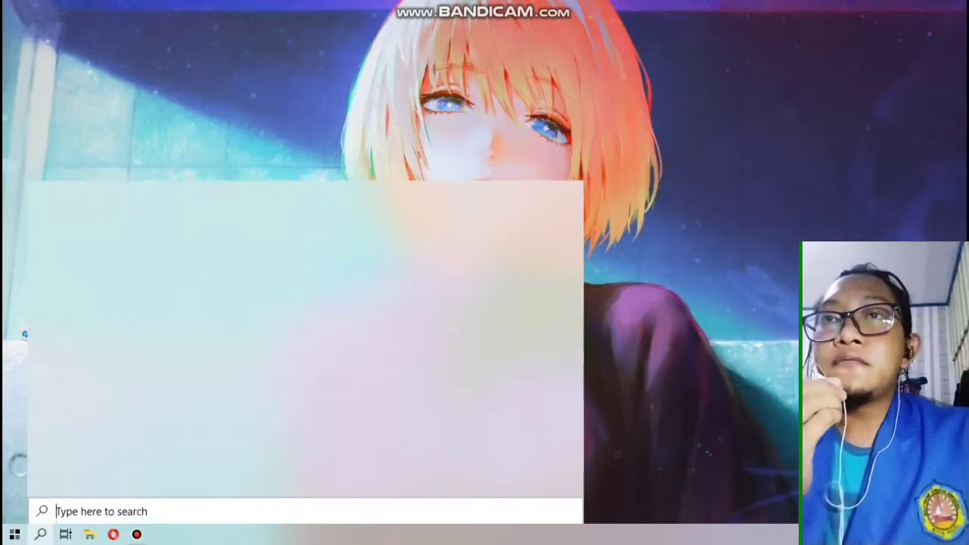
{"action": "type", "text": "hyper"}
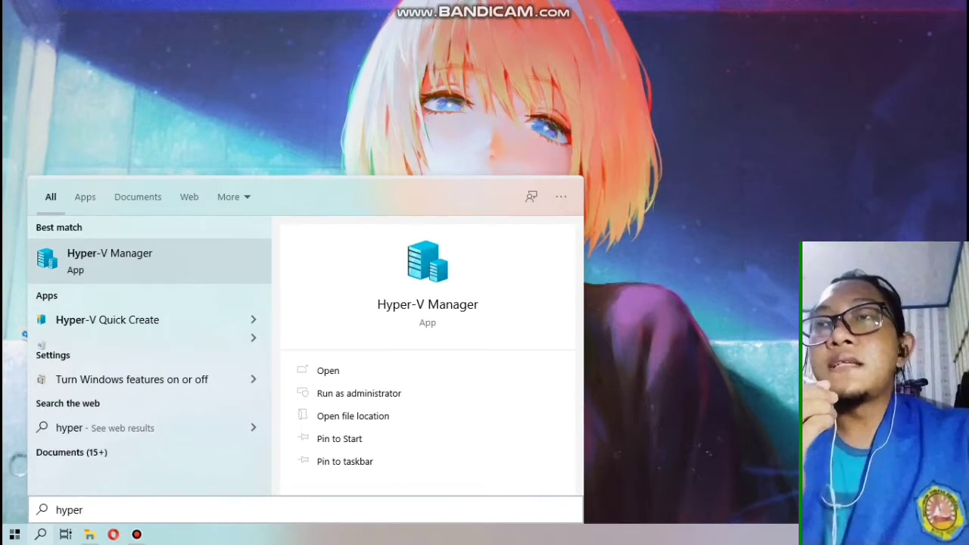
{"action": "key", "text": "Return"}
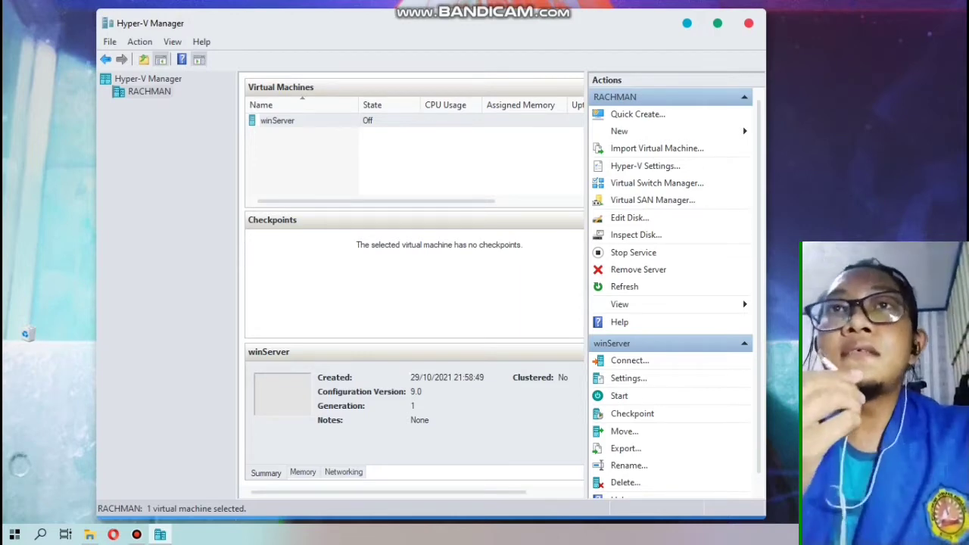
Start a New Virtual Machine wizard from the host's context menu and pass Before You Begin
{"action": "right_click", "coordinate": [155, 92]}
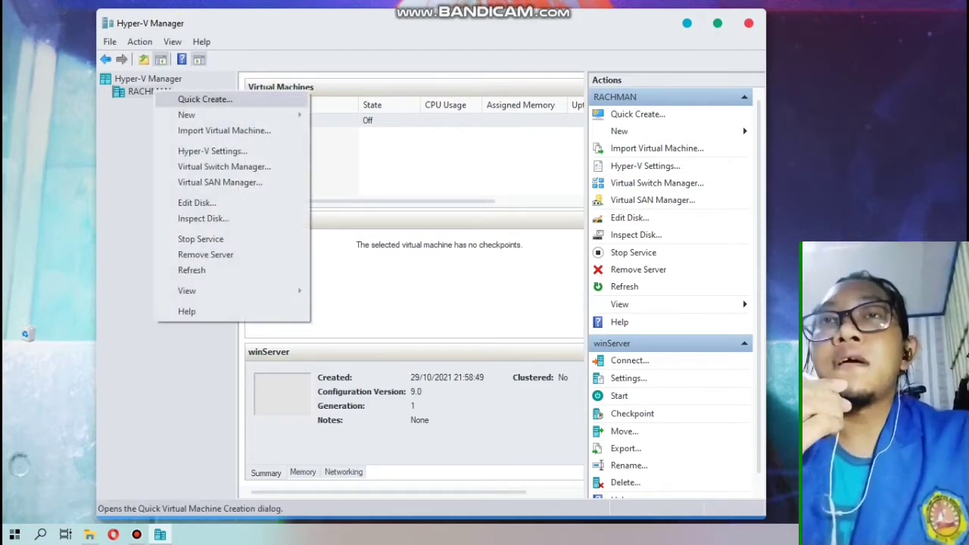
{"action": "mouse_move", "coordinate": [187, 116]}
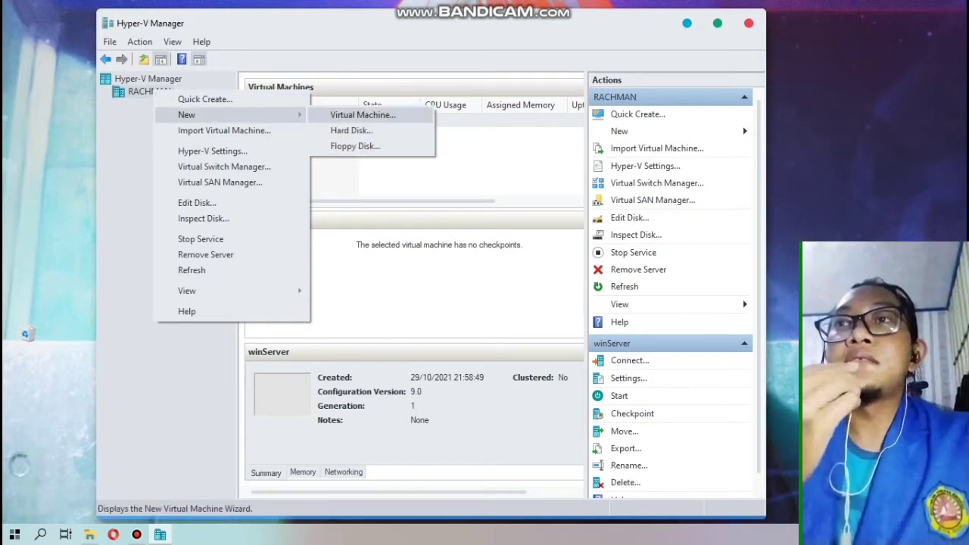
{"action": "left_click", "coordinate": [363, 115]}
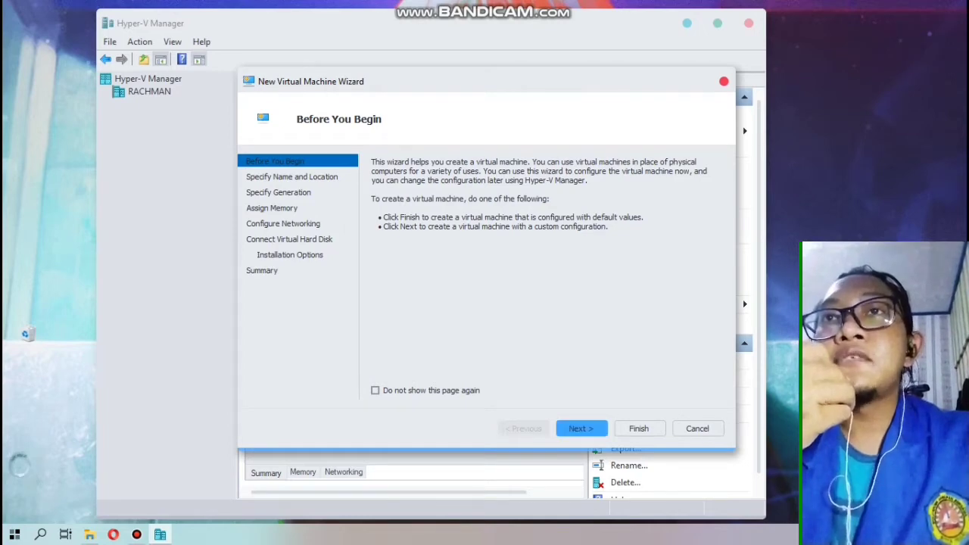
{"action": "left_click", "coordinate": [581, 429]}
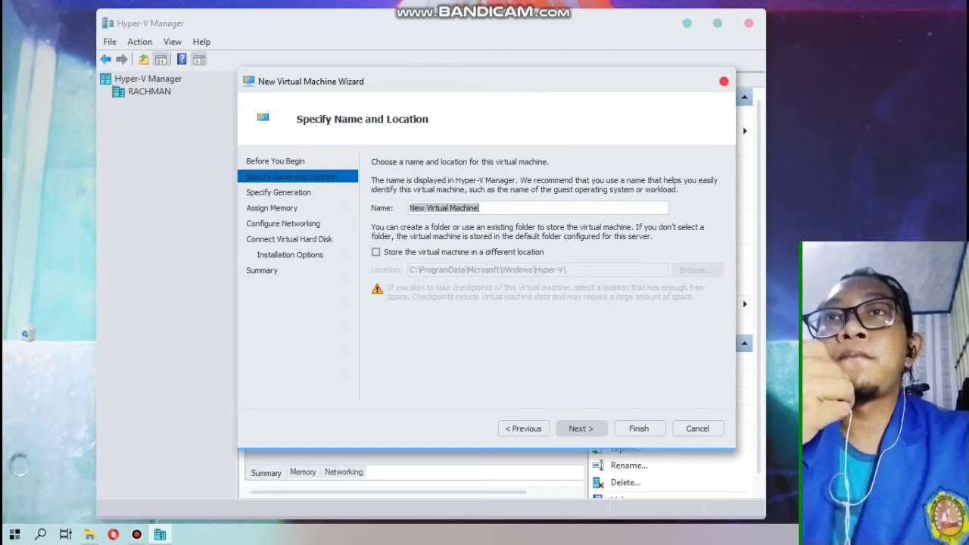
Name the virtual machine 'ubuntu_server' and continue to the generation page
{"action": "type", "text": "ubunt"}
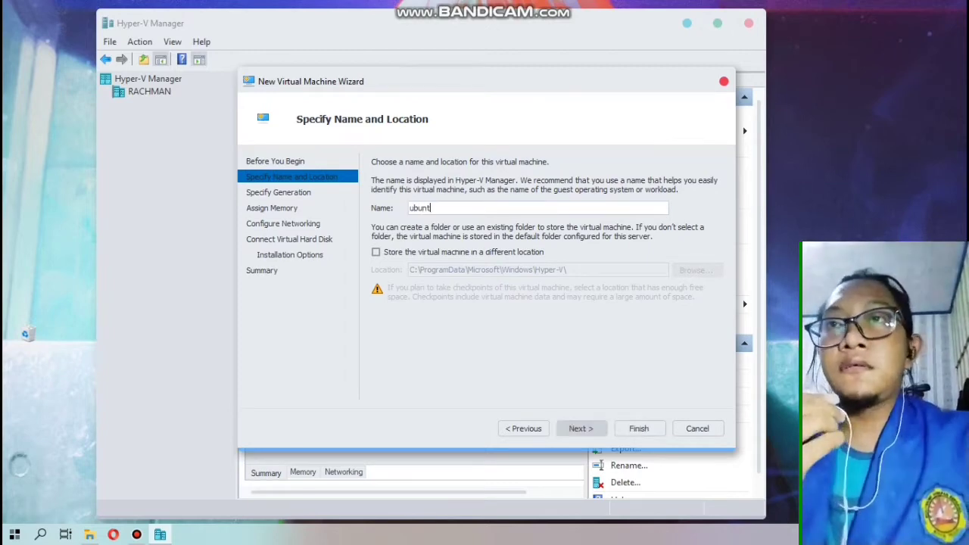
{"action": "type", "text": "u_server"}
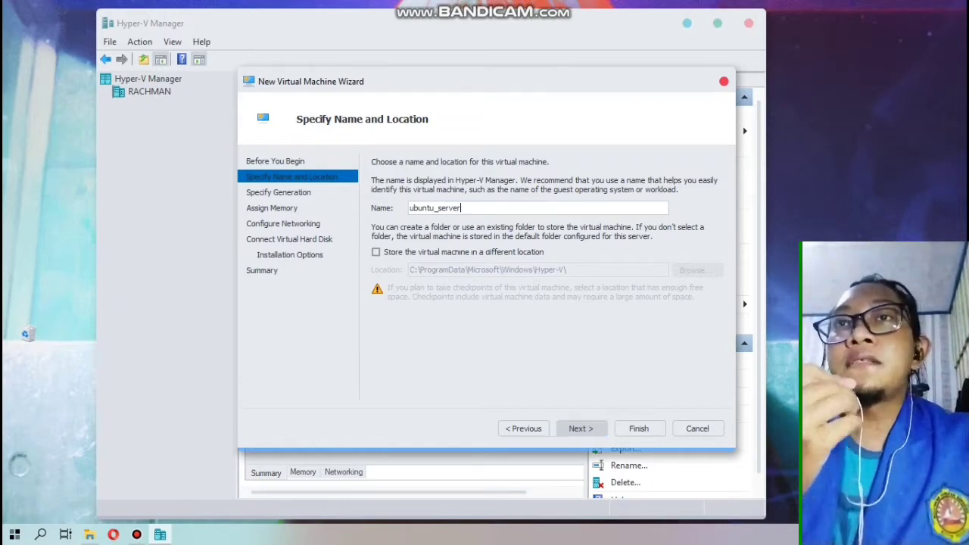
{"action": "left_click", "coordinate": [581, 429]}
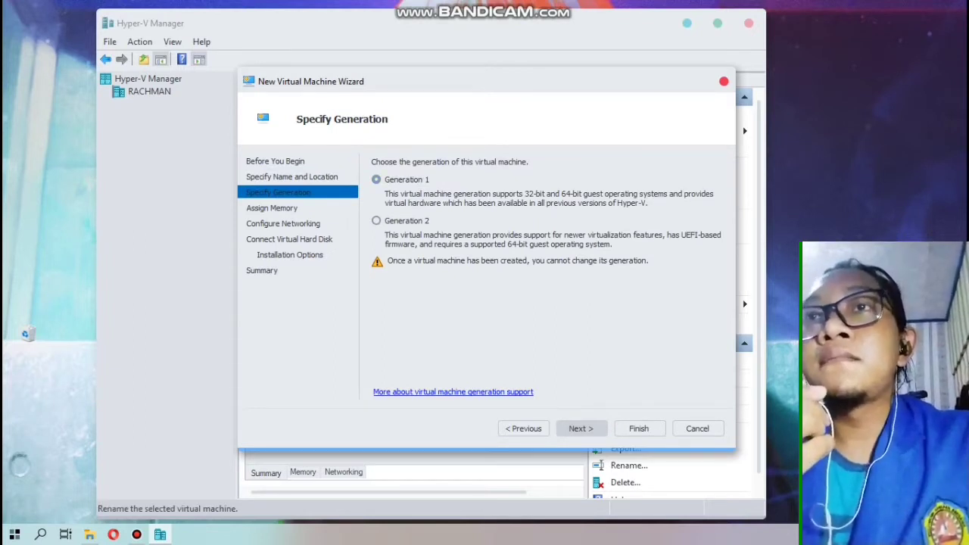
Keep Generation 1 and set startup memory to 2048 MB
{"action": "left_click", "coordinate": [580, 429]}
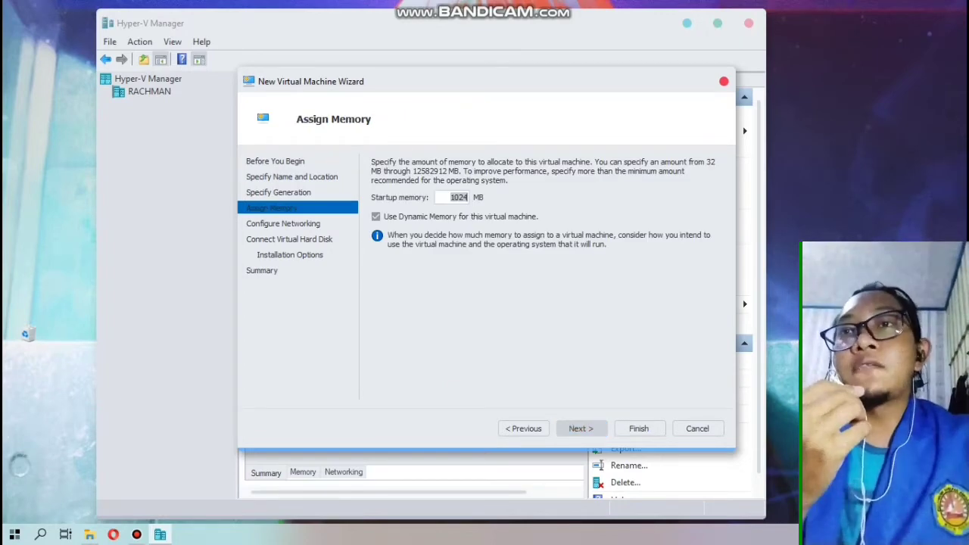
{"action": "key", "text": "BackSpace"}
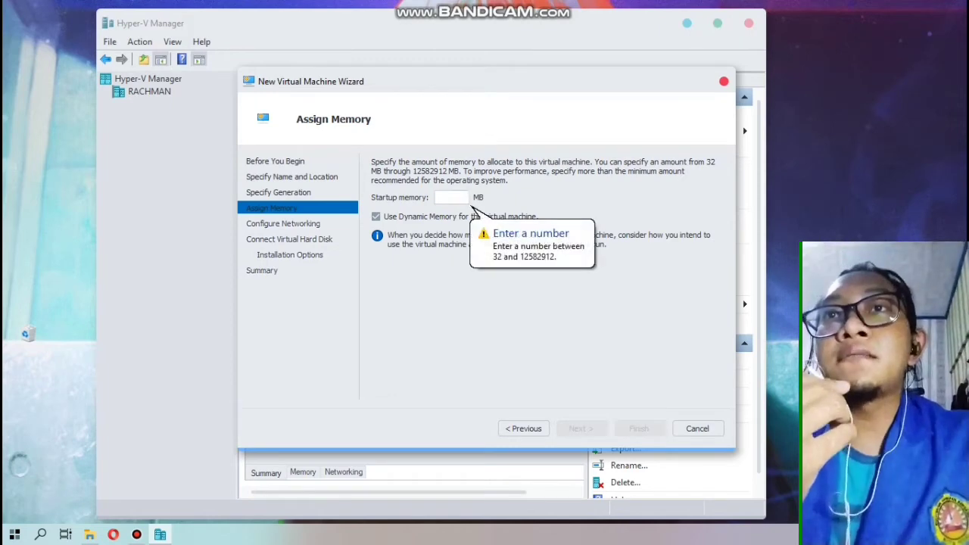
{"action": "type", "text": "20"}
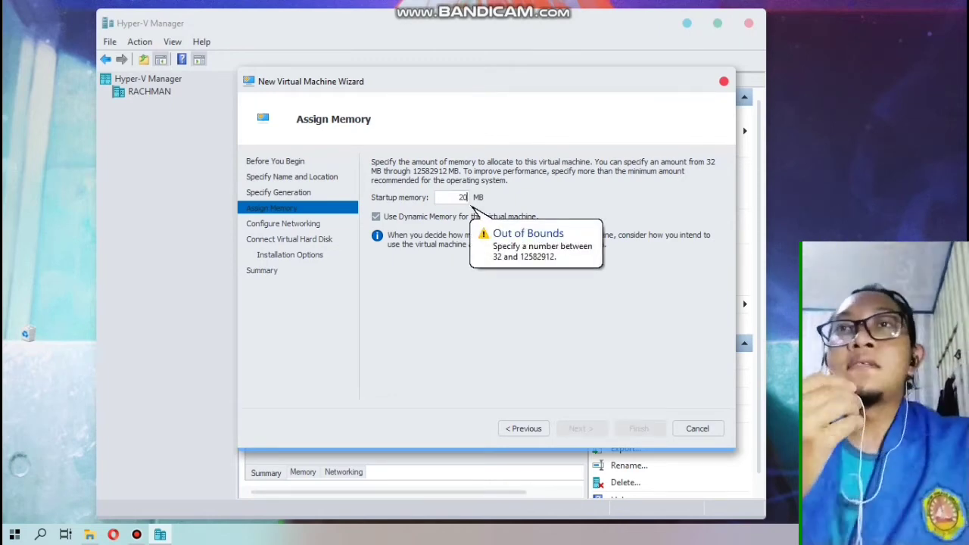
{"action": "type", "text": "48"}
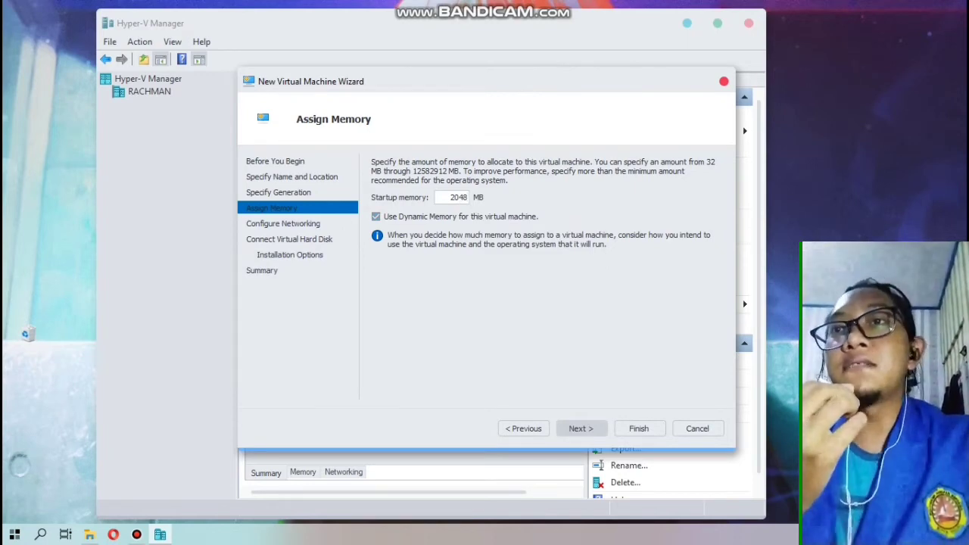
{"action": "key", "text": "Return"}
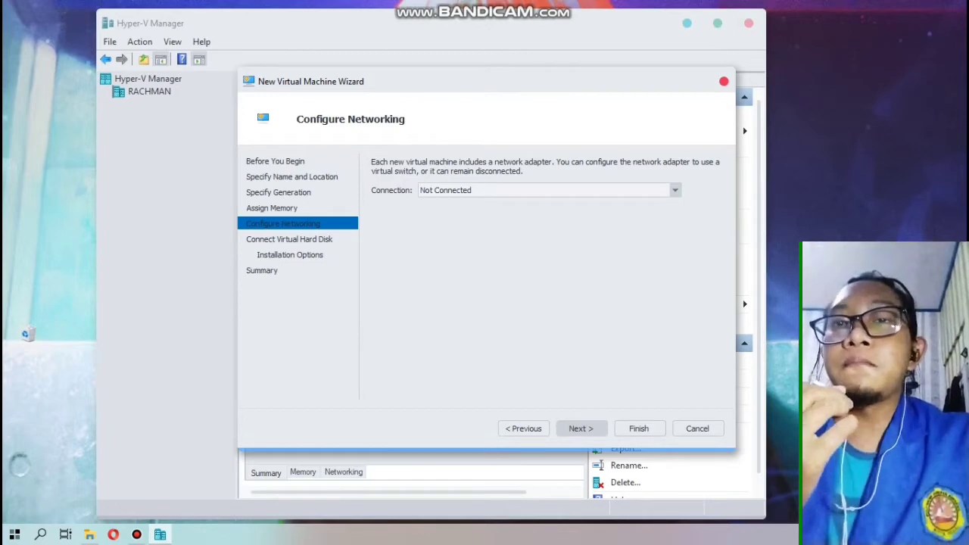
Connect the new VM's network to Default Switch
{"action": "left_click", "coordinate": [675, 190]}
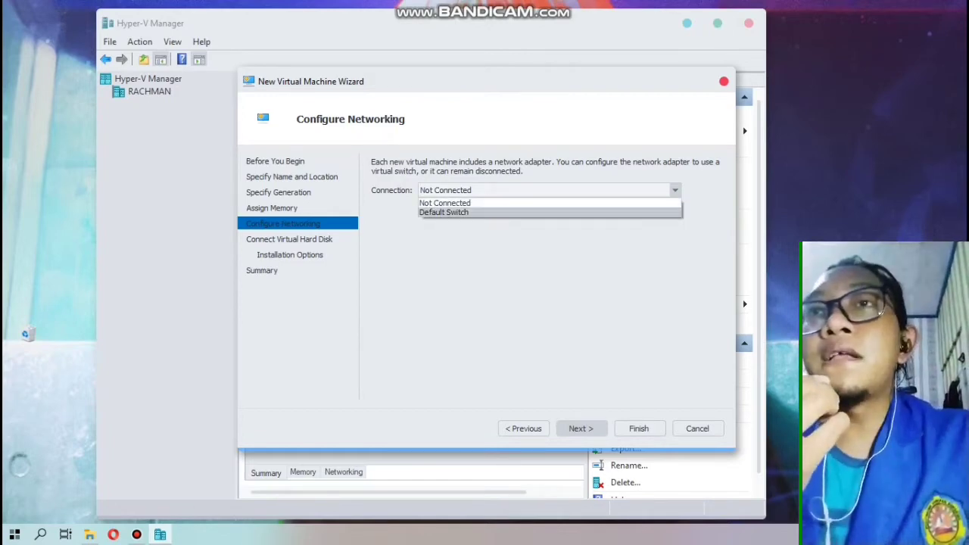
{"action": "key", "text": "Return"}
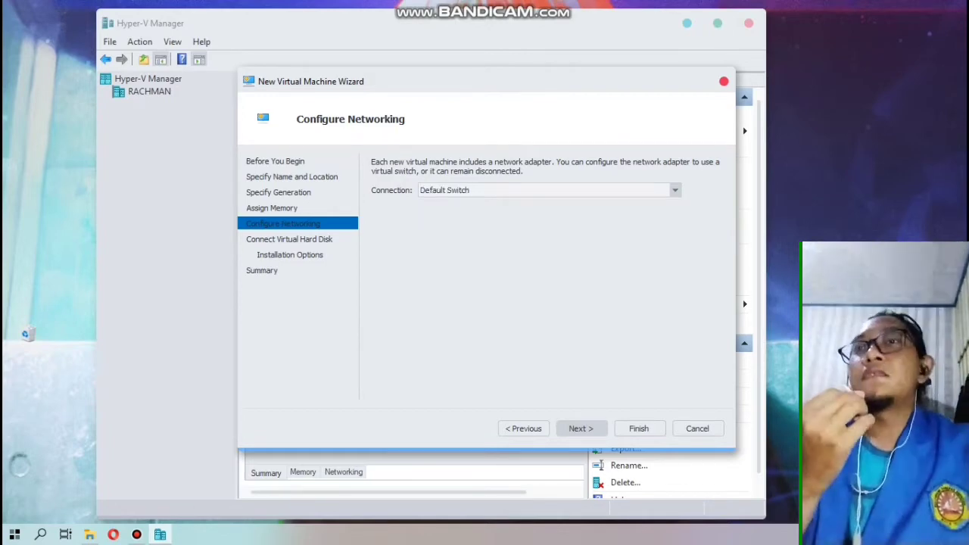
{"action": "left_click", "coordinate": [581, 428]}
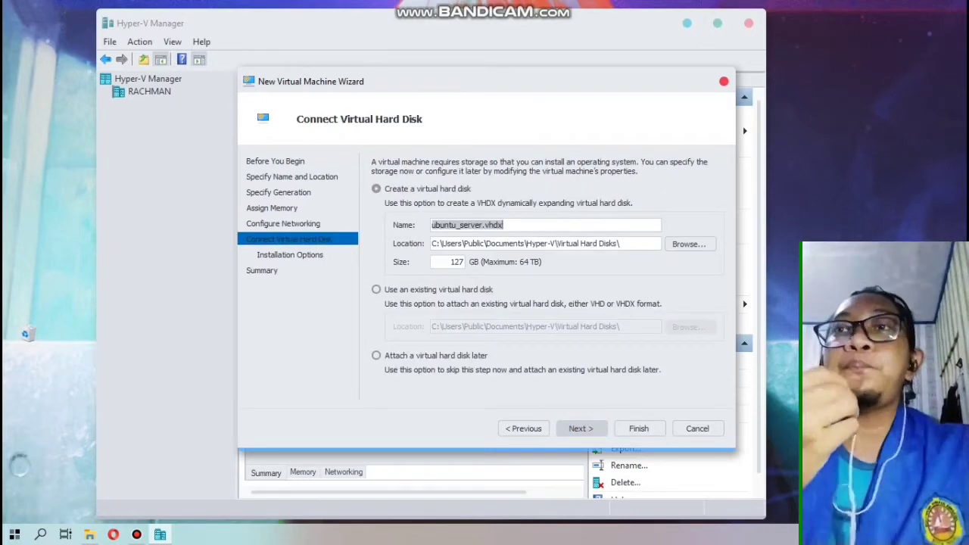
Set the ubuntu_server.vhdx virtual hard disk size to 10 GB instead of 127
{"action": "left_click", "coordinate": [450, 262]}
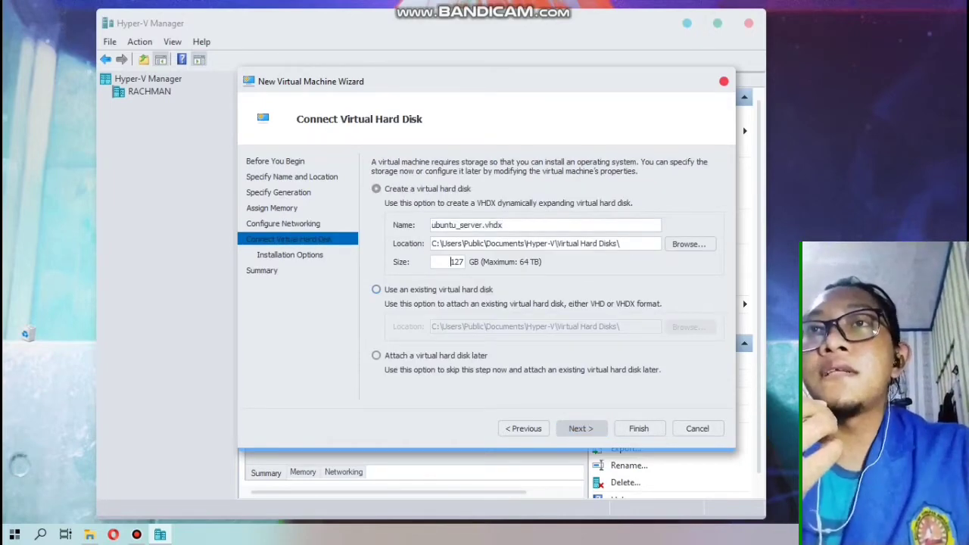
{"action": "double_click", "coordinate": [454, 262]}
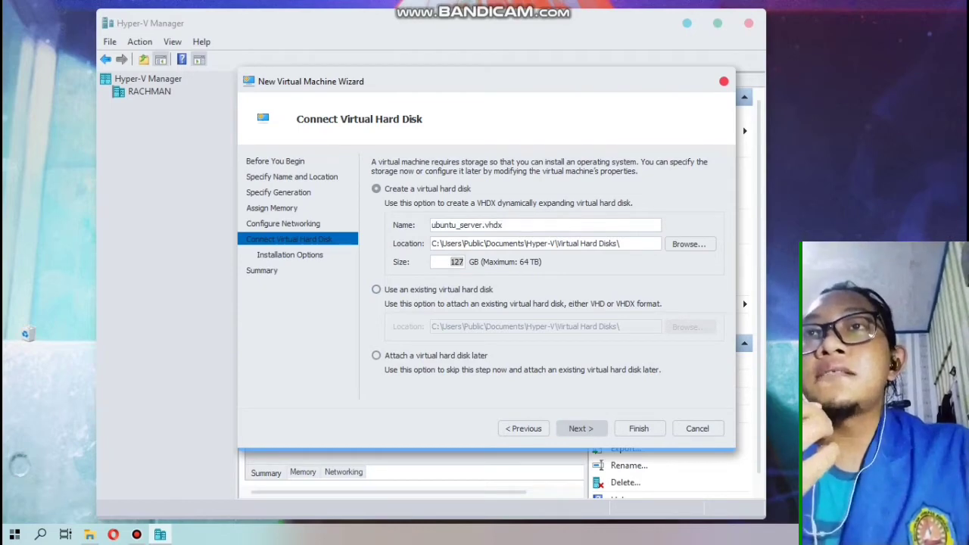
{"action": "key", "text": "BackSpace"}
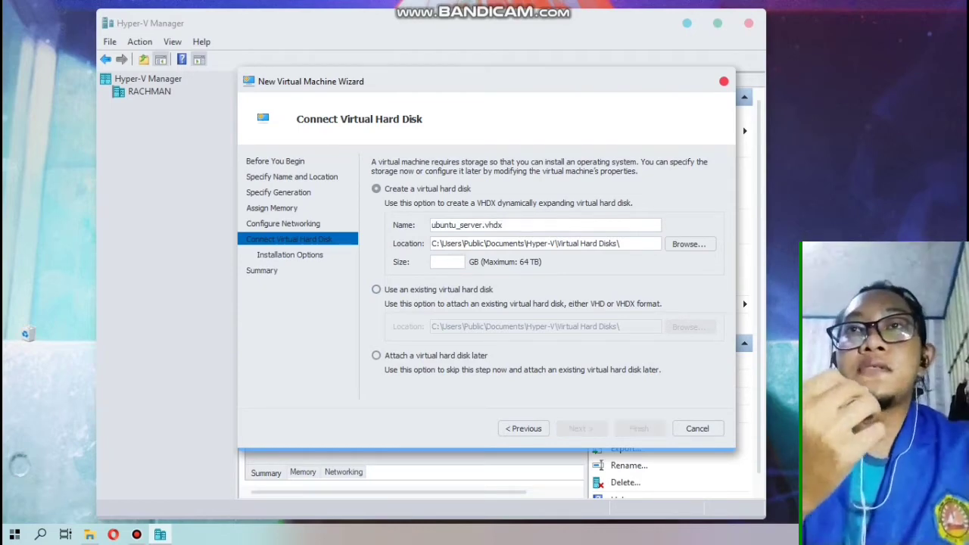
{"action": "type", "text": "10"}
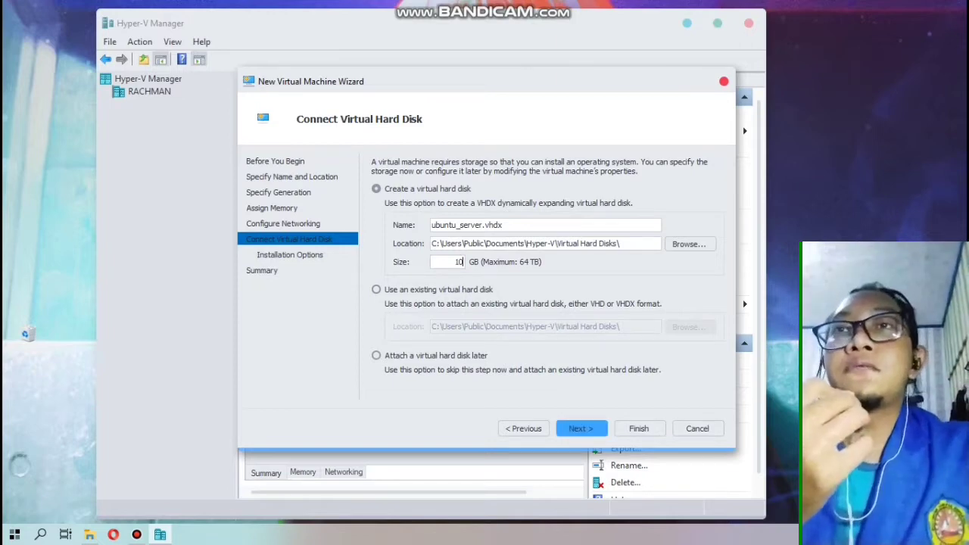
{"action": "left_click", "coordinate": [581, 428]}
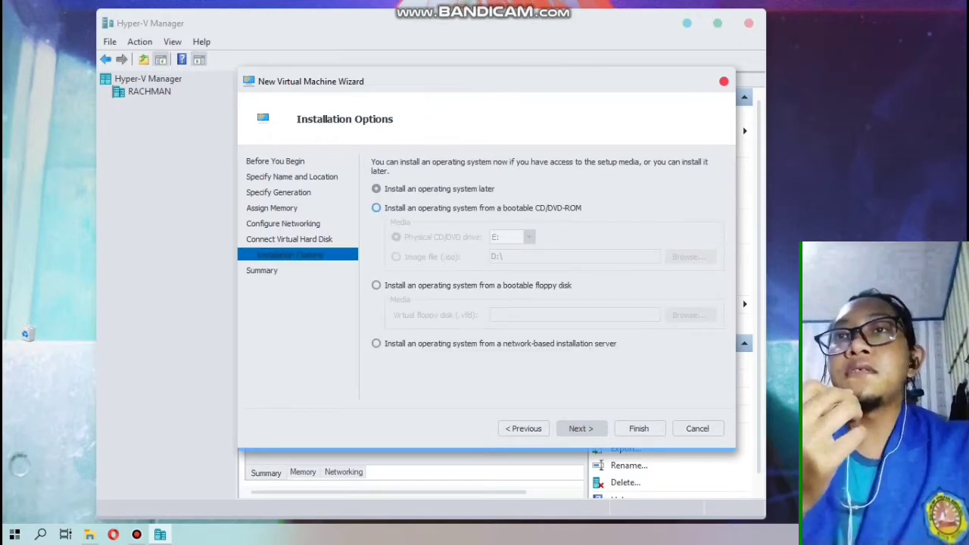
Set installation from D:\Code\ubuntu-20.04.3-live-server-amd64.iso and finish creating the VM
{"action": "left_click", "coordinate": [376, 207]}
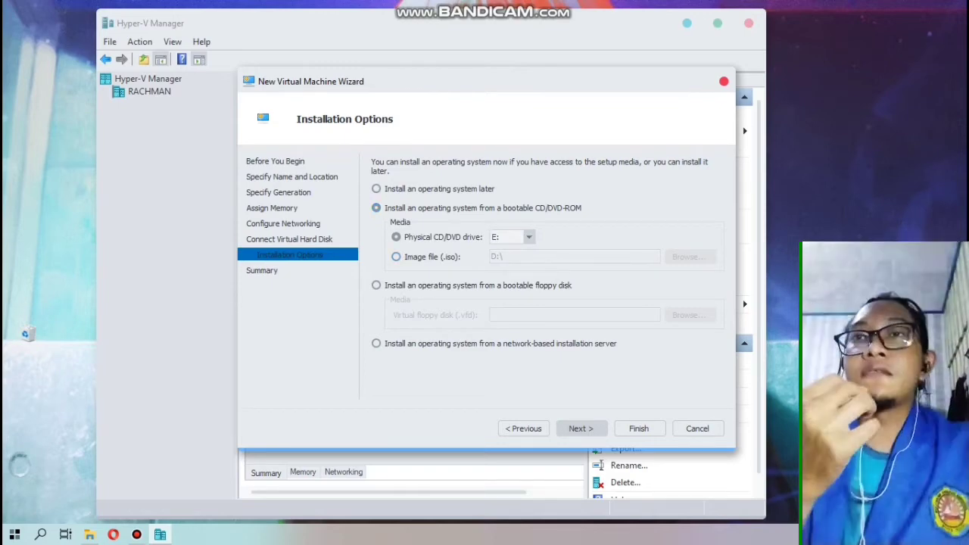
{"action": "left_click", "coordinate": [396, 257]}
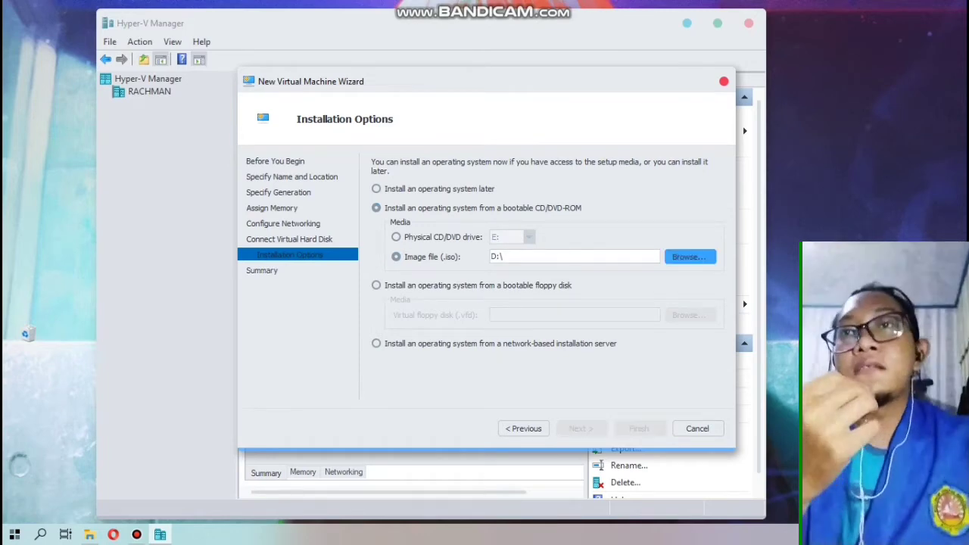
{"action": "left_click", "coordinate": [689, 256]}
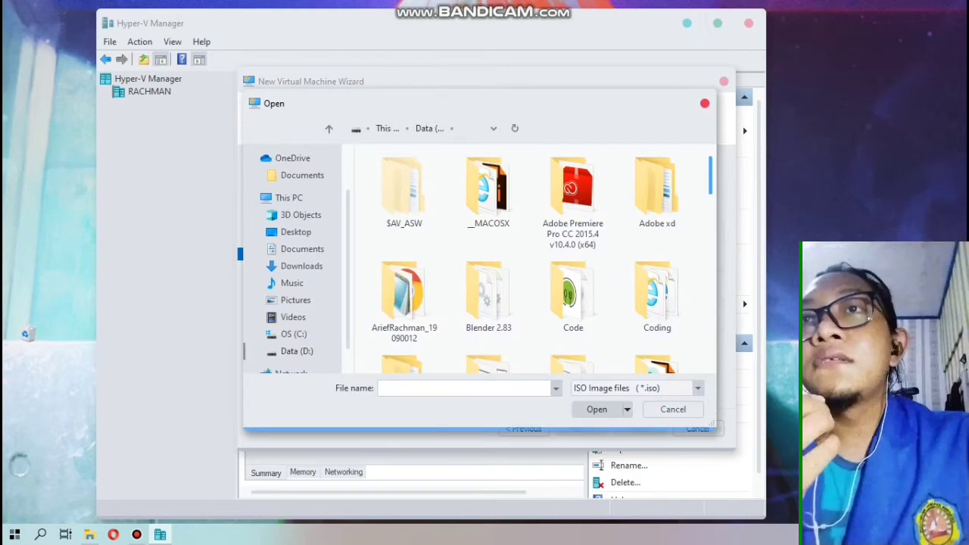
{"action": "double_click", "coordinate": [573, 296]}
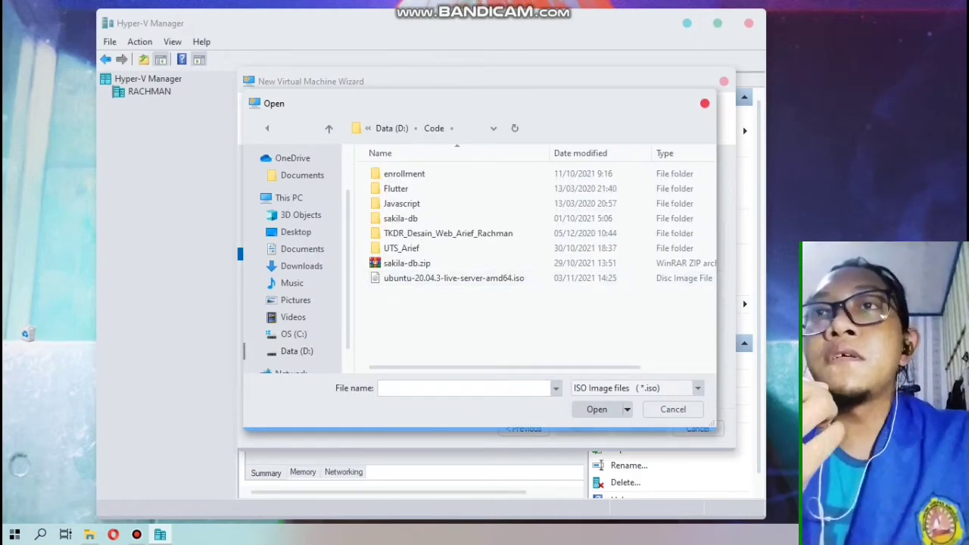
{"action": "double_click", "coordinate": [492, 278]}
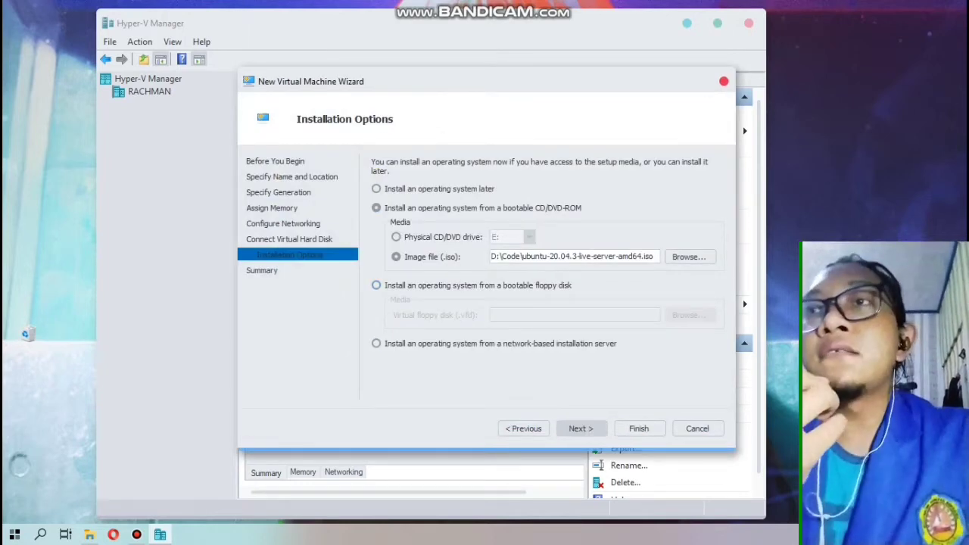
{"action": "left_click", "coordinate": [581, 429]}
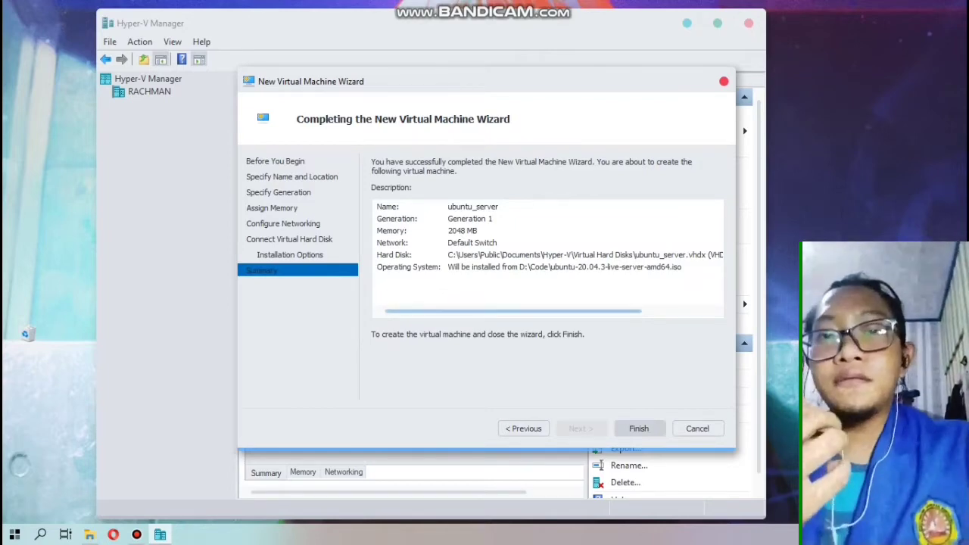
{"action": "left_click", "coordinate": [639, 428]}
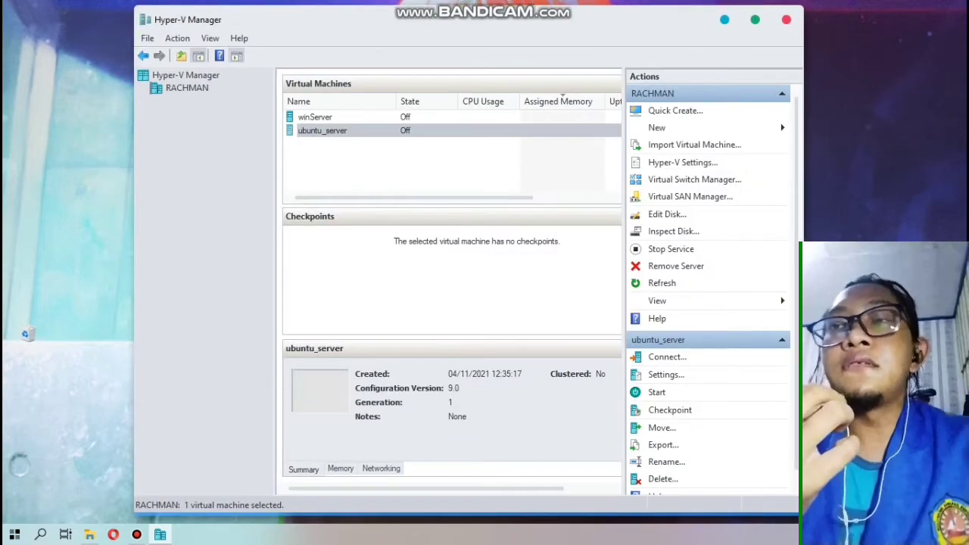
Leave the ubuntu_server name unchanged and start the virtual machine
{"action": "key", "text": "F2"}
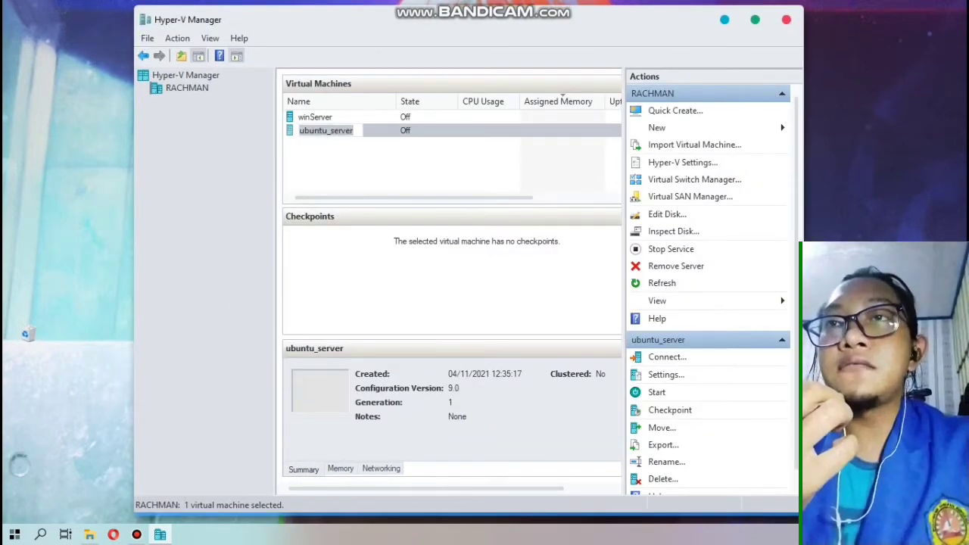
{"action": "key", "text": "Return"}
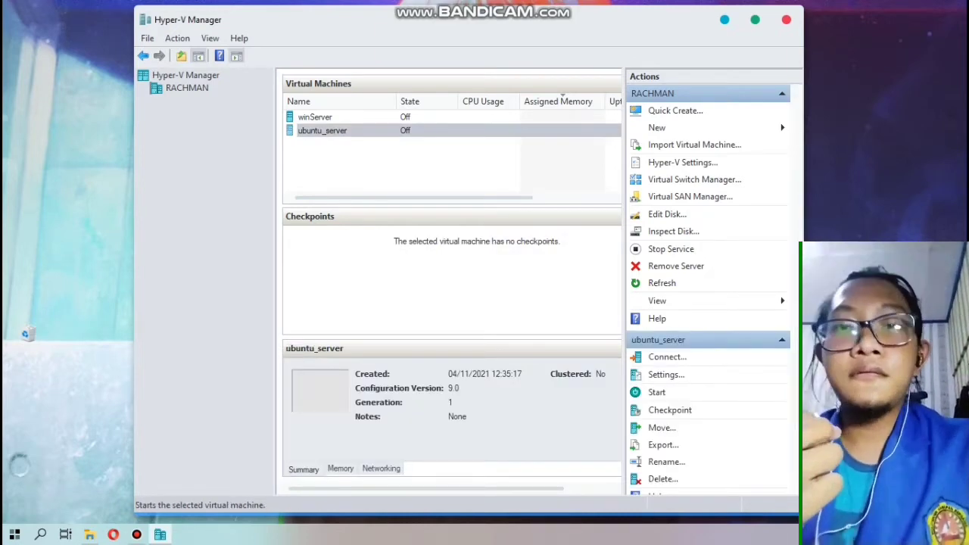
{"action": "left_click", "coordinate": [656, 392]}
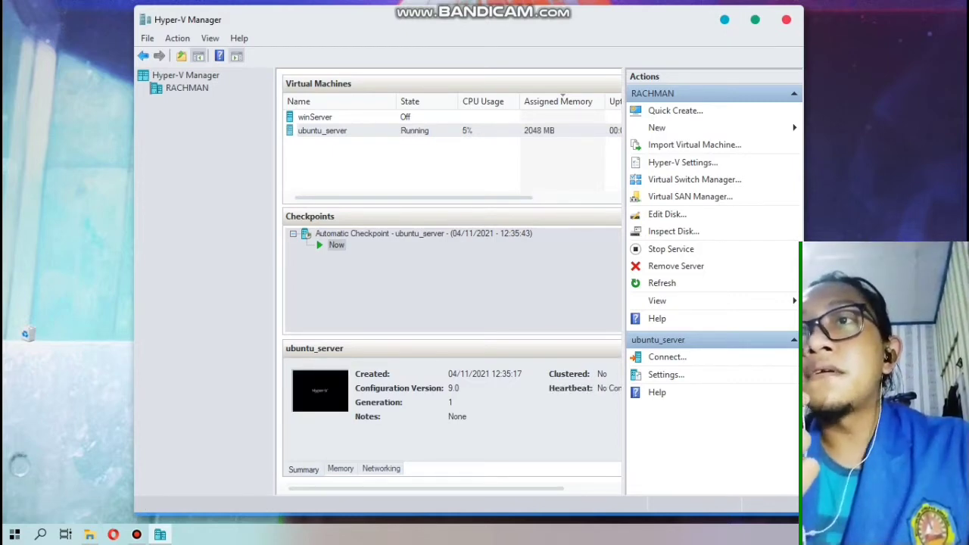
Switch the ubuntu_server console to full screen with Ctrl+Alt+Break while it boots
{"action": "mouse_move", "coordinate": [524, 37]}
{"action": "left_mouse_down"}
{"action": "mouse_move", "coordinate": [549, 63]}
{"action": "mouse_move", "coordinate": [551, 43]}
{"action": "mouse_move", "coordinate": [541, 39]}
{"action": "left_mouse_up"}
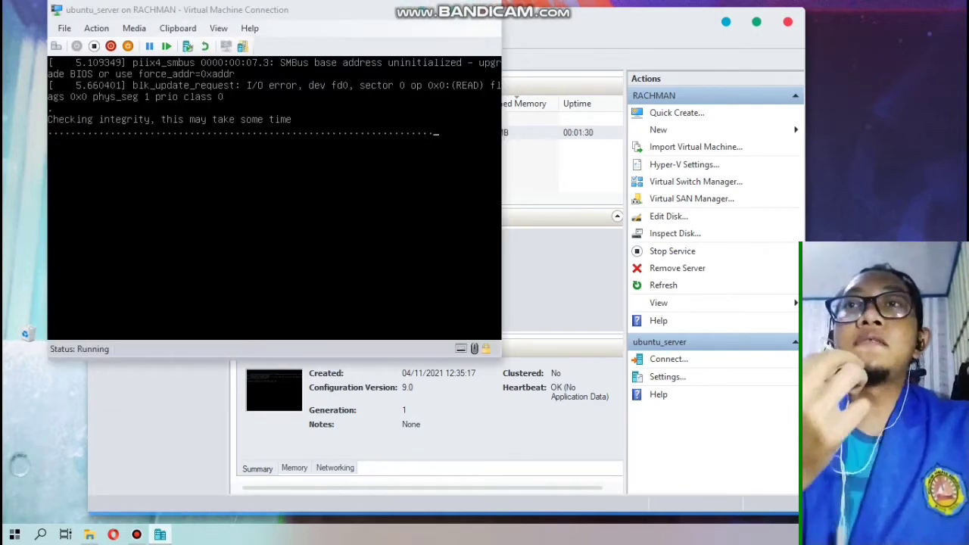
{"action": "key", "text": "ctrl+alt+Break"}
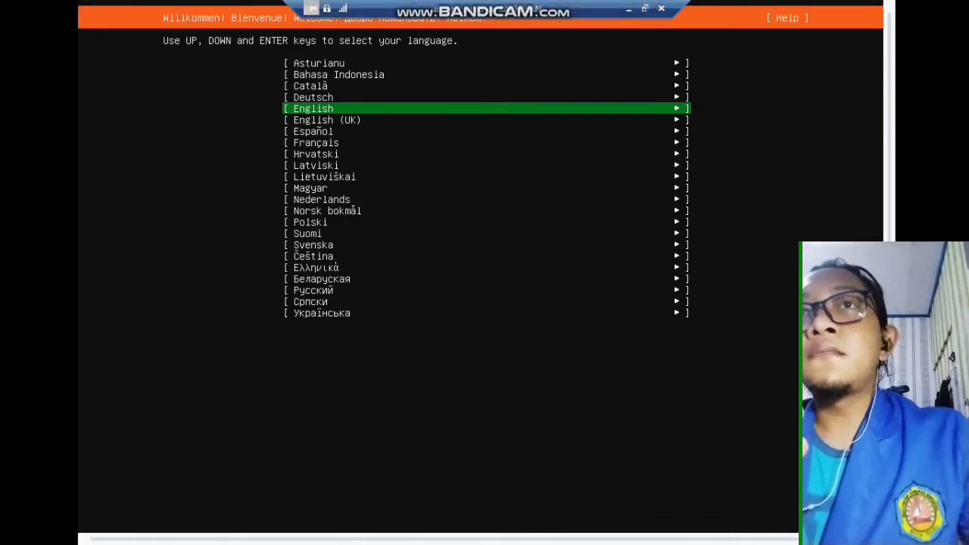
Choose English as the installer language and accept the English (US) keyboard layout
{"action": "key", "text": "Down"}
{"action": "key", "text": "Up"}
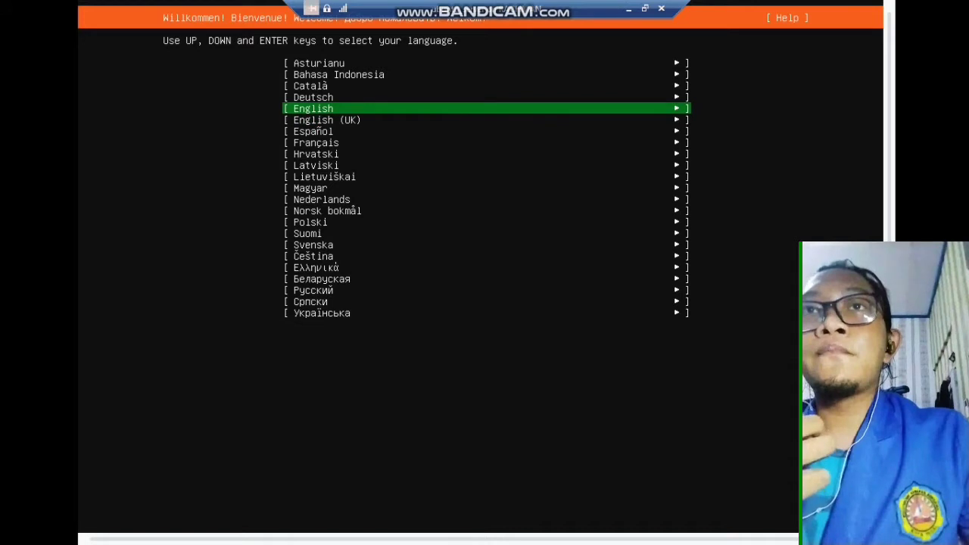
{"action": "key", "text": "Return"}
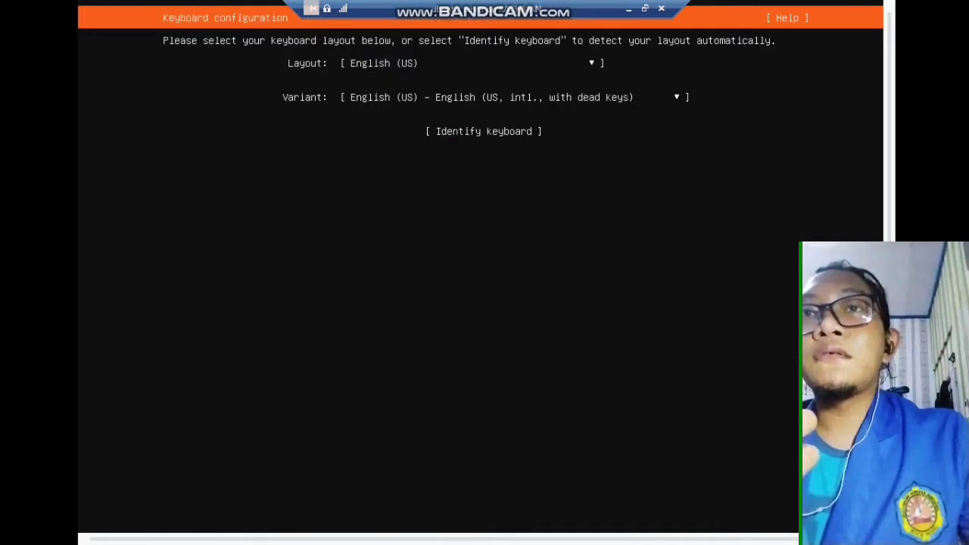
{"action": "key", "text": "Return"}
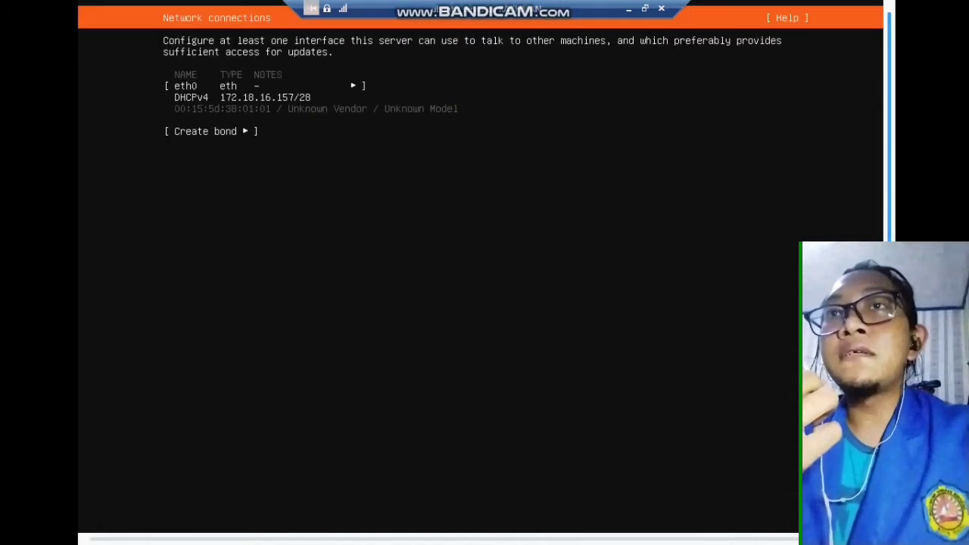
Accept the eth0 DHCP network, leave the proxy blank and keep the default archive mirror
{"action": "left_click_drag", "start_coordinate": [890, 136], "coordinate": [890, 203]}
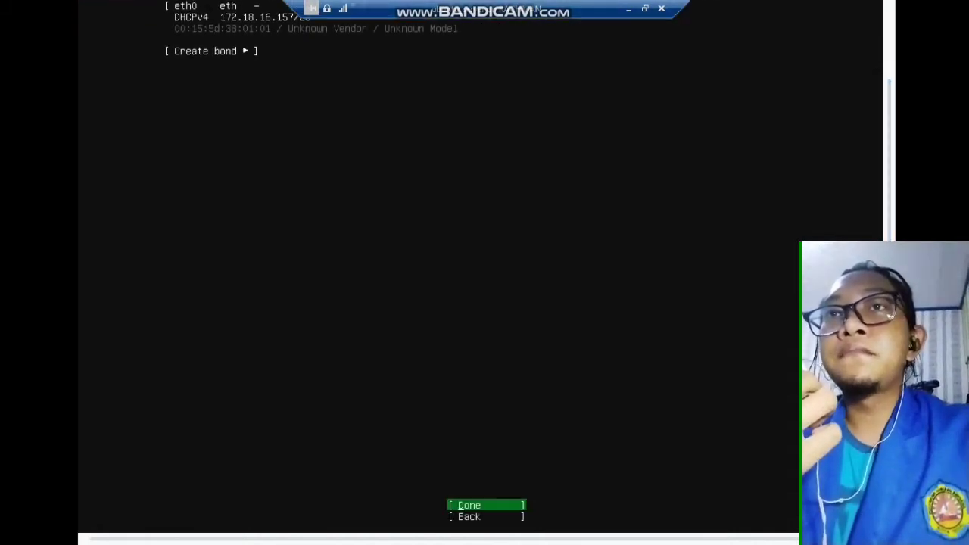
{"action": "key", "text": "Return"}
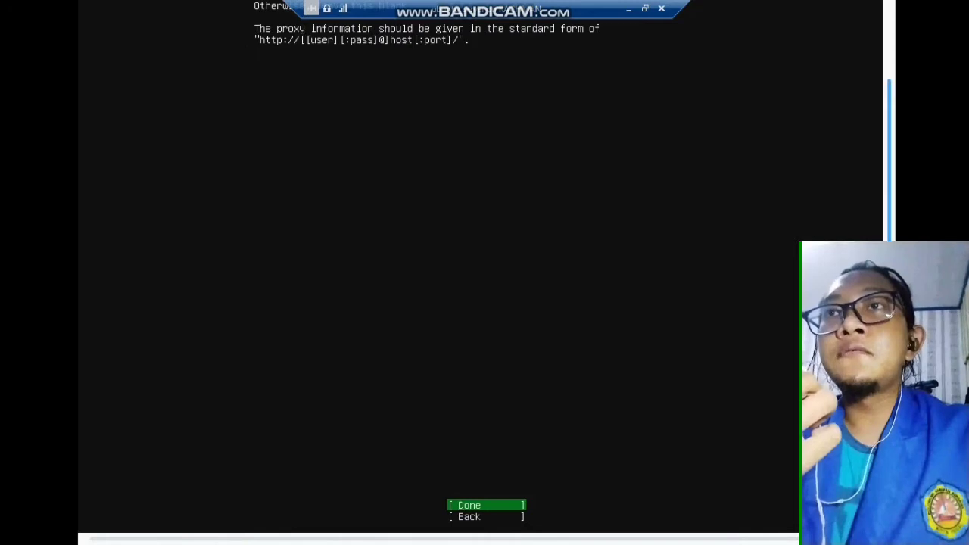
{"action": "left_click_drag", "start_coordinate": [890, 203], "coordinate": [889, 136]}
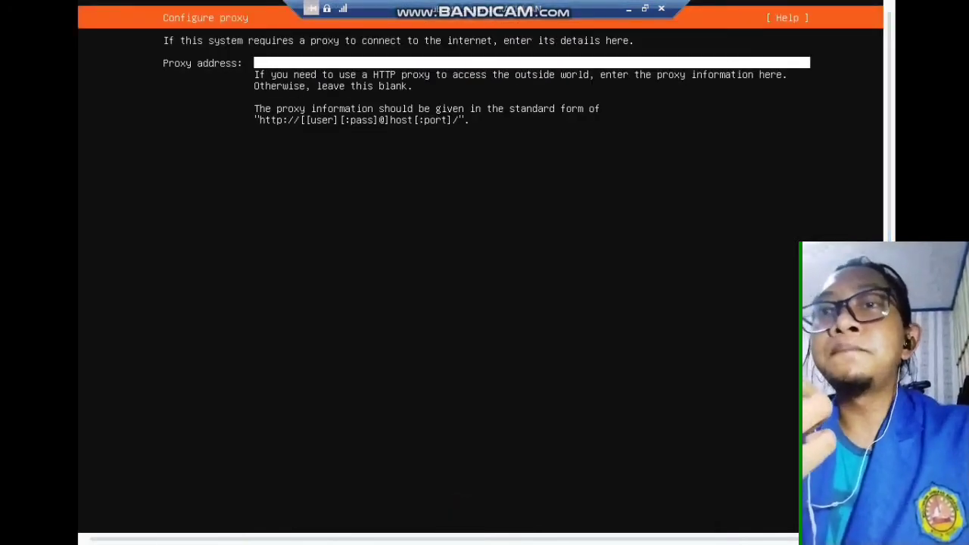
{"action": "left_click_drag", "start_coordinate": [889, 136], "coordinate": [890, 203]}
{"action": "key", "text": "Up"}
{"action": "key", "text": "Return"}
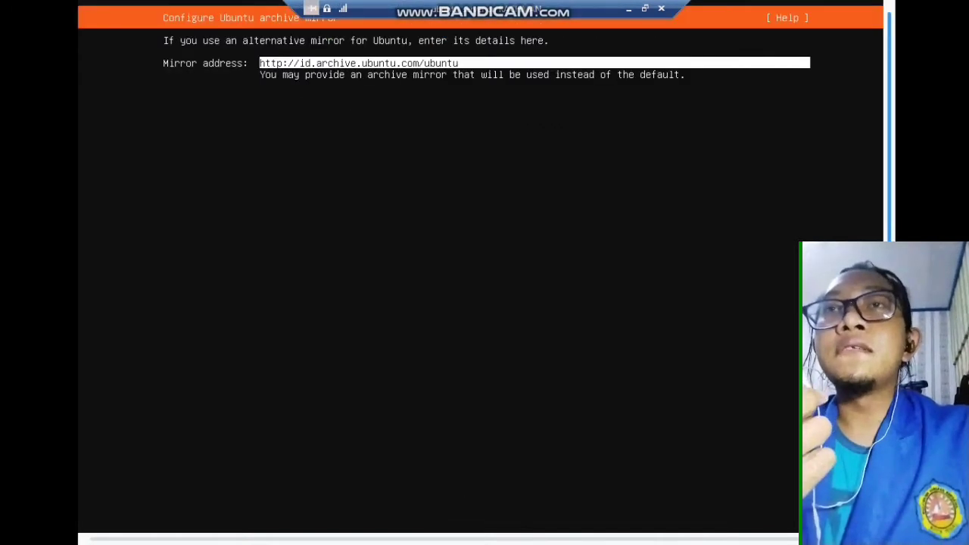
{"action": "left_click_drag", "start_coordinate": [890, 137], "coordinate": [889, 203]}
{"action": "key", "text": "Return"}
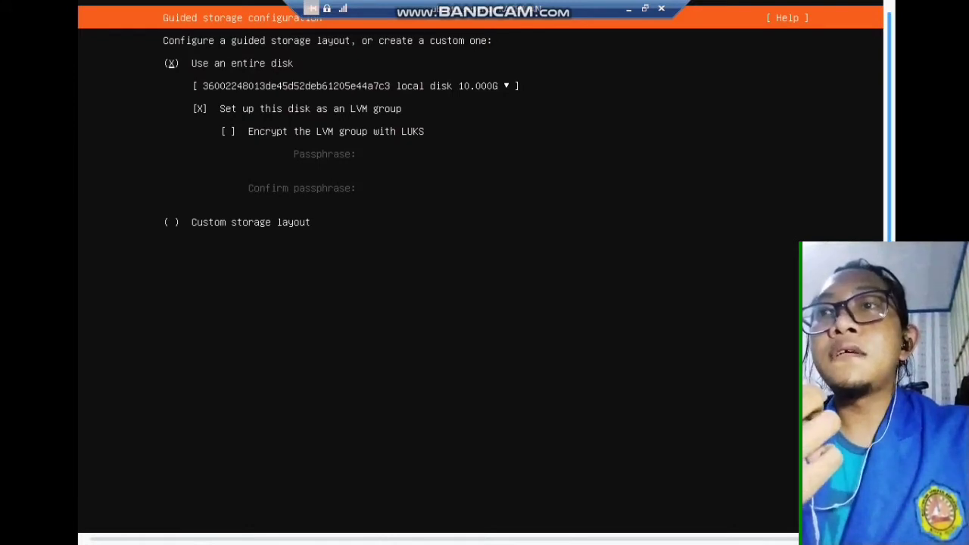
Accept the guided LVM layout on the 10G disk and approve the storage summary
{"action": "left_click_drag", "start_coordinate": [890, 152], "coordinate": [889, 219]}
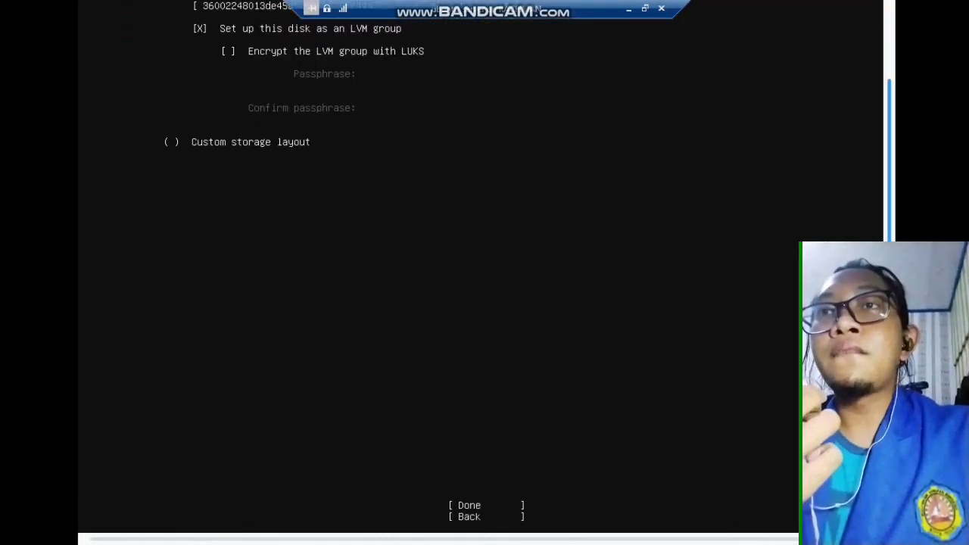
{"action": "key", "text": "Down"}
{"action": "key", "text": "Down"}
{"action": "key", "text": "Down"}
{"action": "key", "text": "Down"}
{"action": "key", "text": "Down"}
{"action": "key", "text": "Down"}
{"action": "key", "text": "Up"}
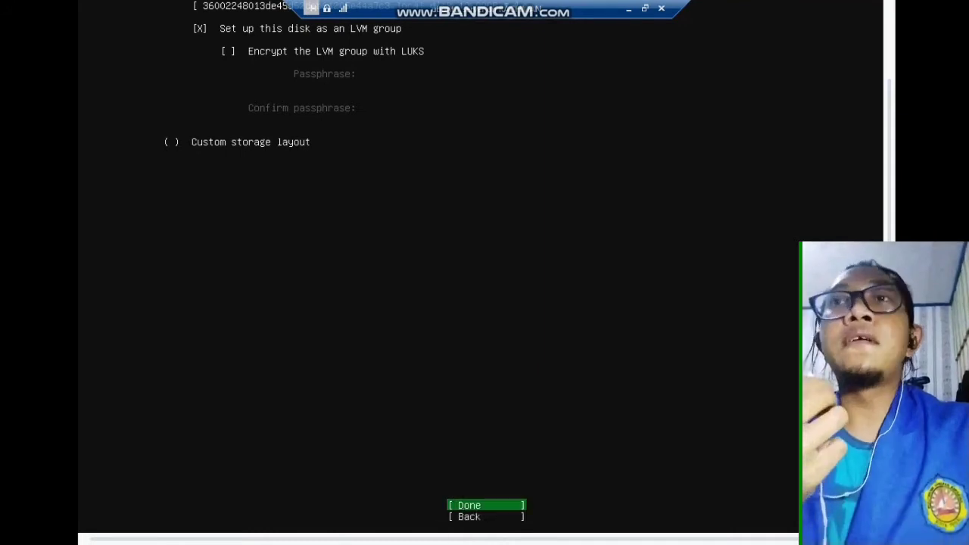
{"action": "key", "text": "Return"}
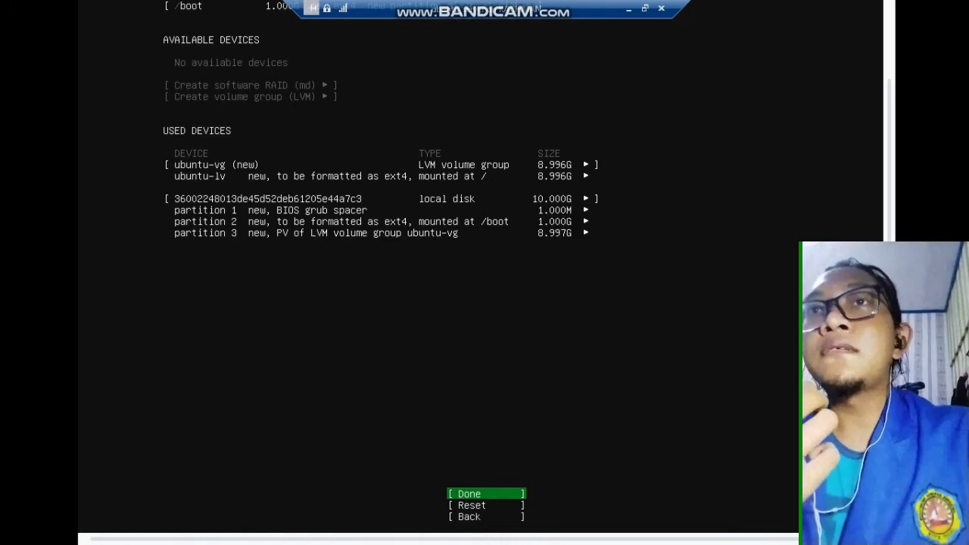
{"action": "key", "text": "Return"}
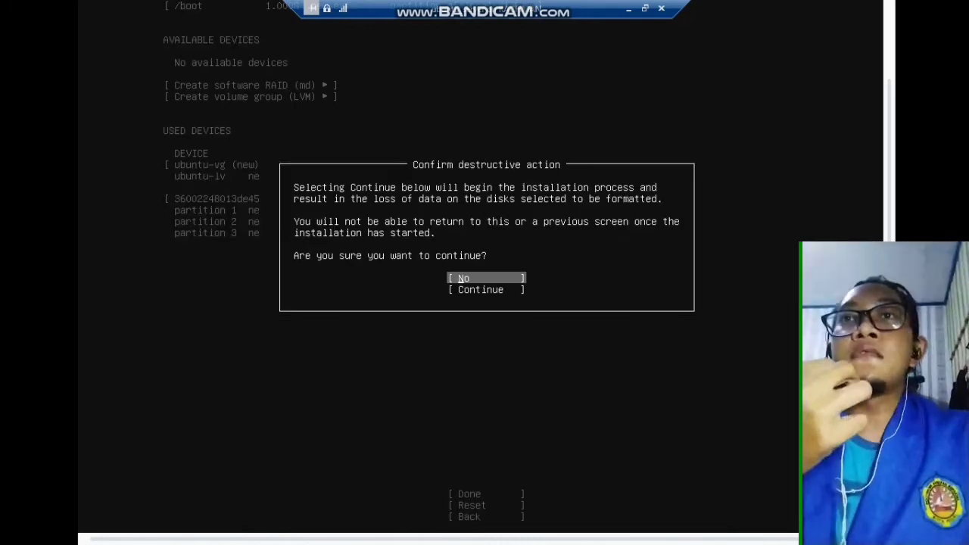
Choose Continue on the destructive-action prompt so the disk is formatted and installation begins
{"action": "key", "text": "Down"}
{"action": "key", "text": "Return"}
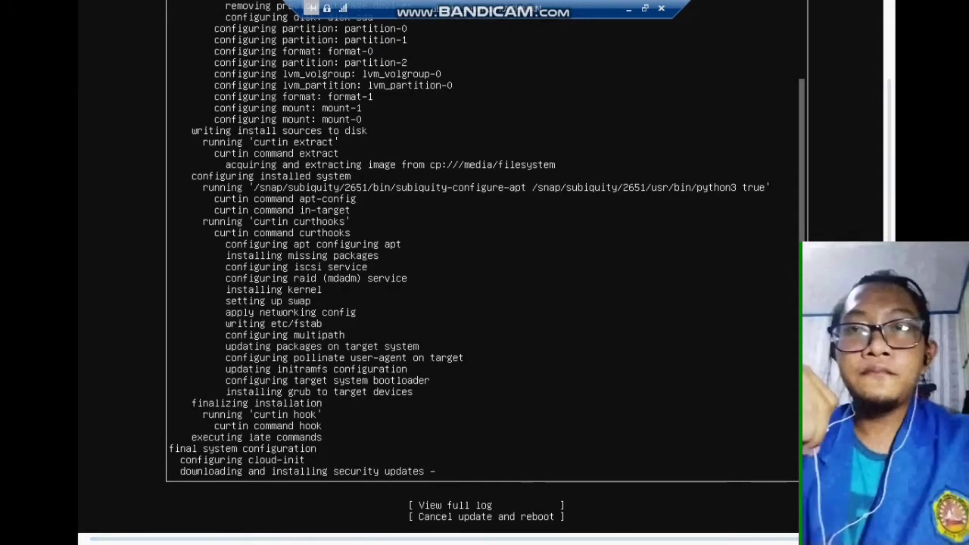
Choose 'Cancel update and reboot', then run reboot to boot Ubuntu 20.04.3 from disk
{"action": "key", "text": "Tab"}
{"action": "key", "text": "Tab"}
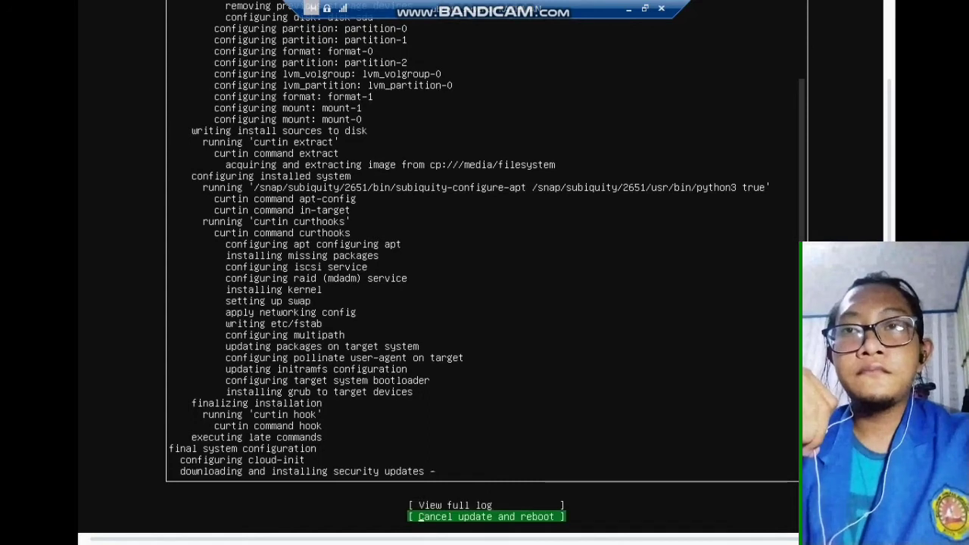
{"action": "key", "text": "Return"}
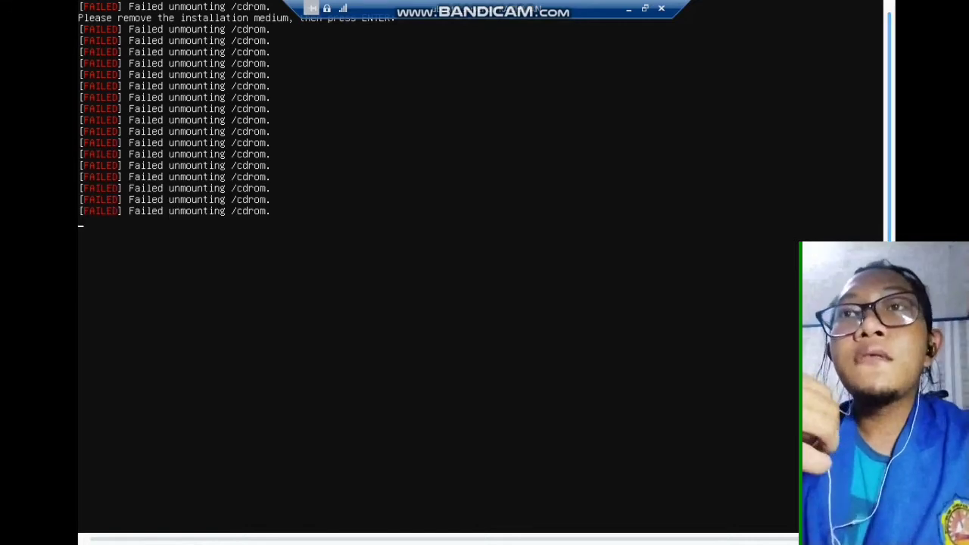
{"action": "type", "text": "re"}
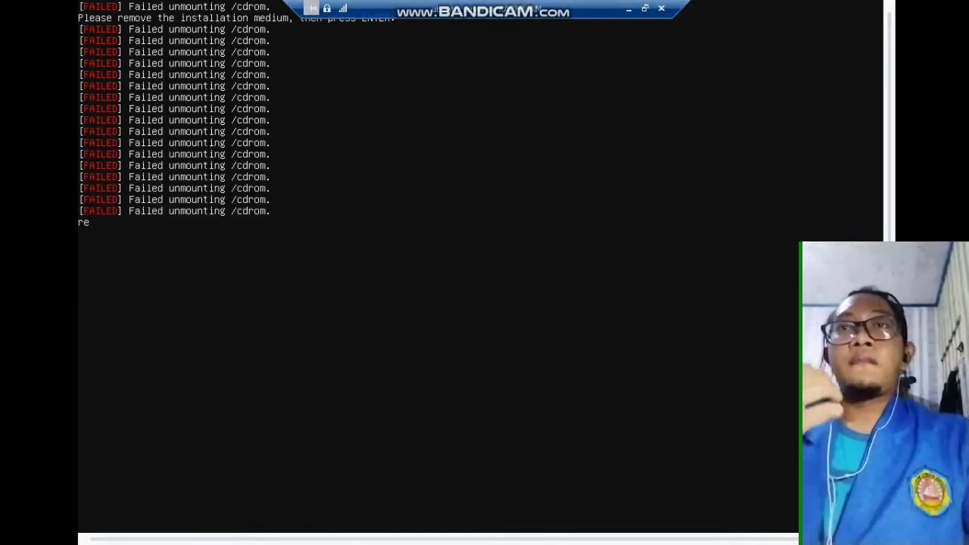
{"action": "type", "text": "boot"}
{"action": "key", "text": "Return"}
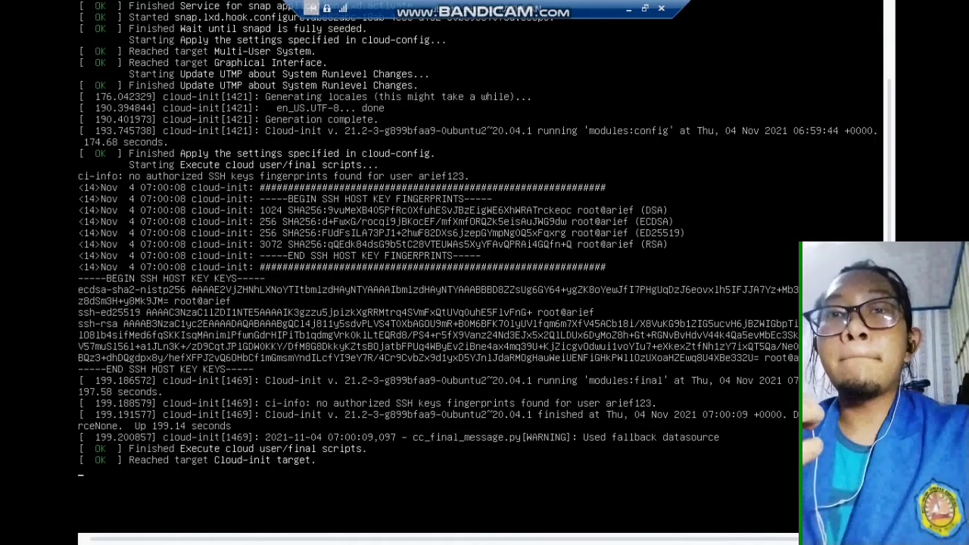
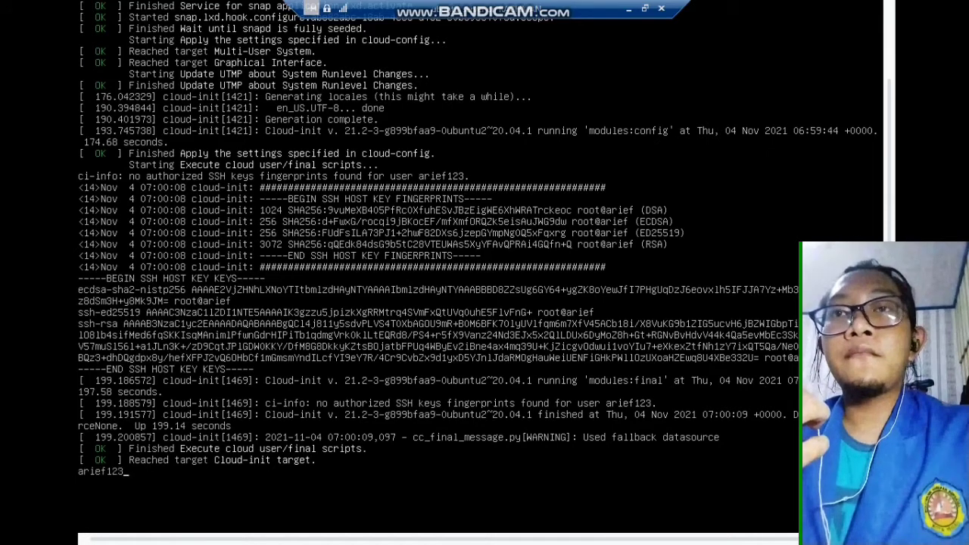
Log in at the Ubuntu console with the user's account name and password
{"action": "key", "text": "Return"}
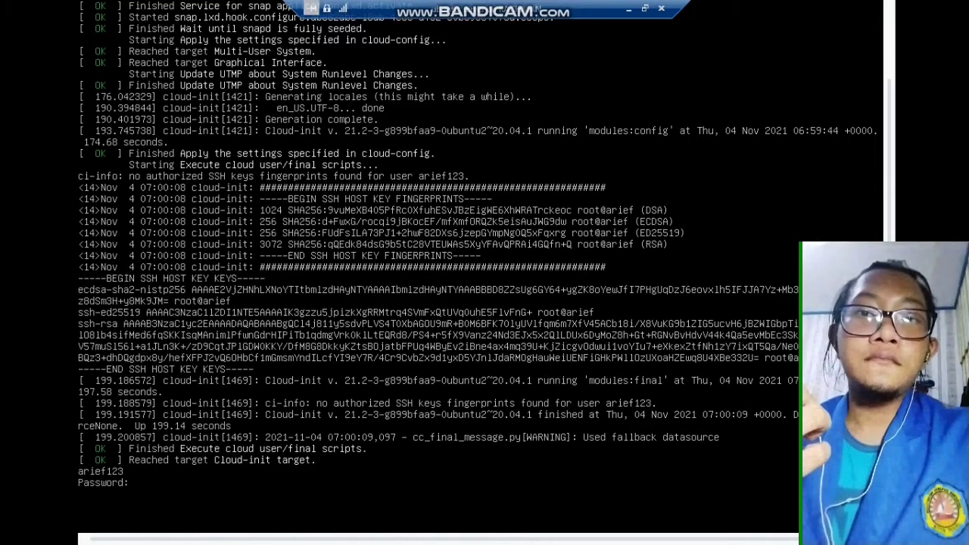
{"action": "key", "text": "Return"}
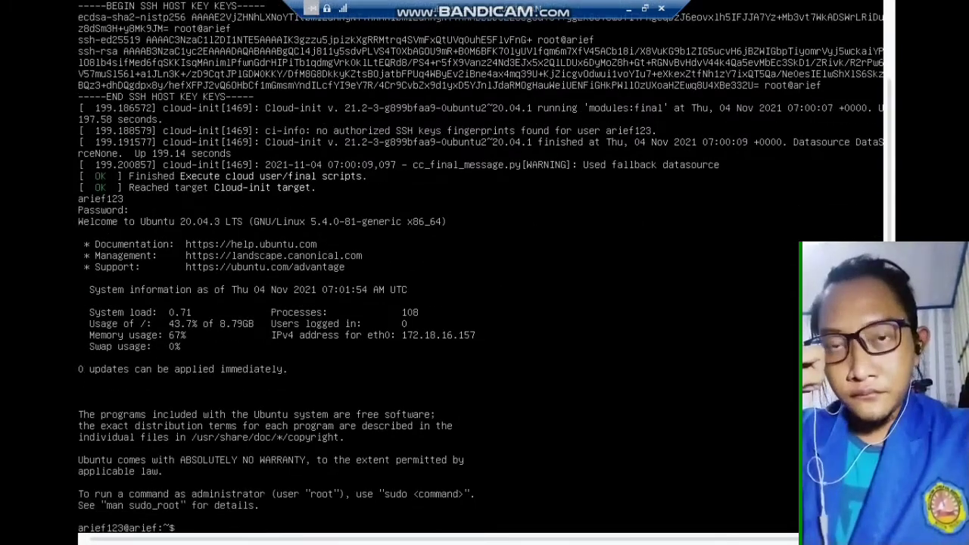
Run sudo apt-get update and enter the sudo password to refresh the package lists
{"action": "type", "text": "sudo ap"}
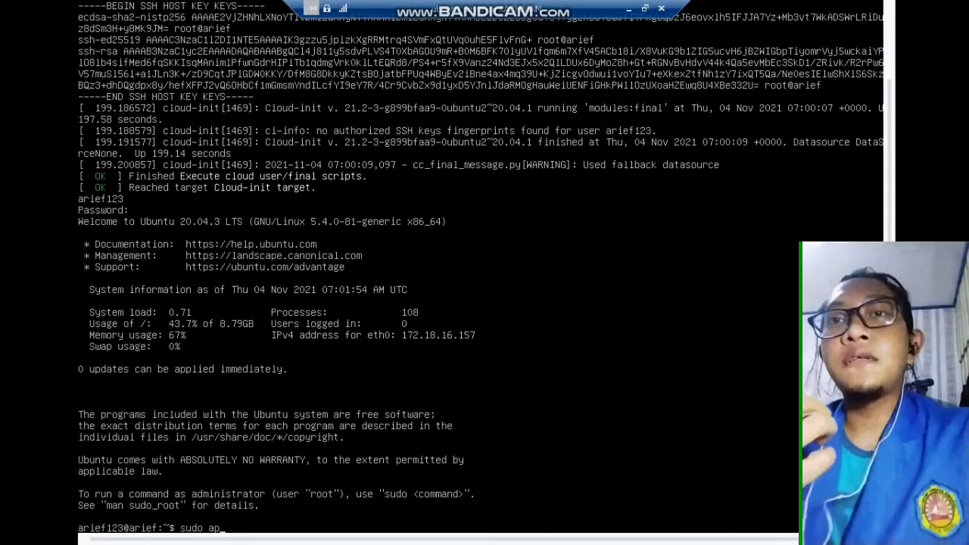
{"action": "type", "text": "t"}
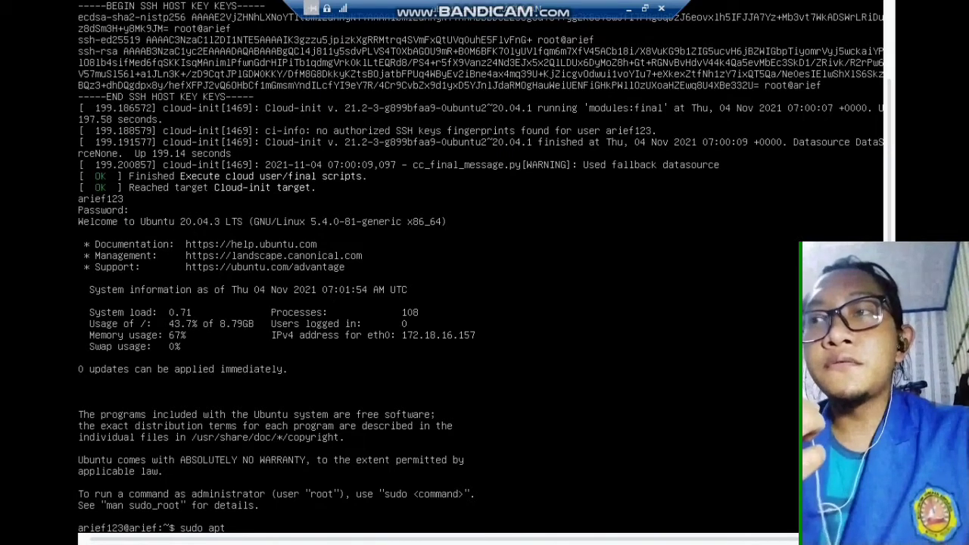
{"action": "type", "text": "-"}
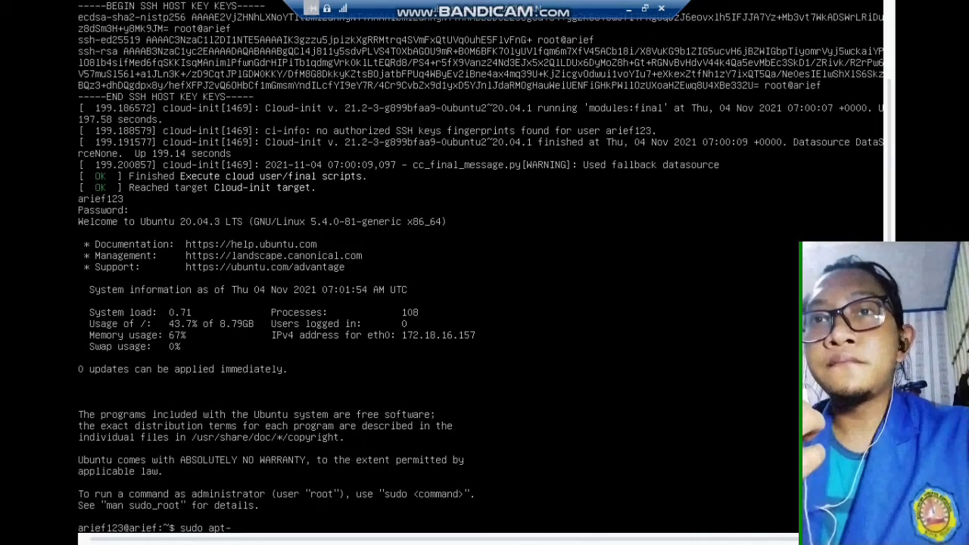
{"action": "type", "text": "get update"}
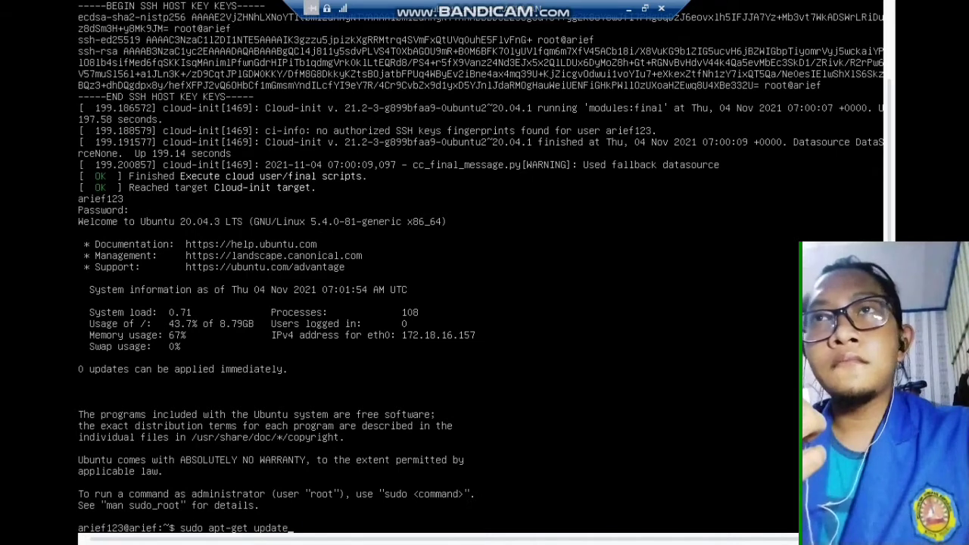
{"action": "key", "text": "Return"}
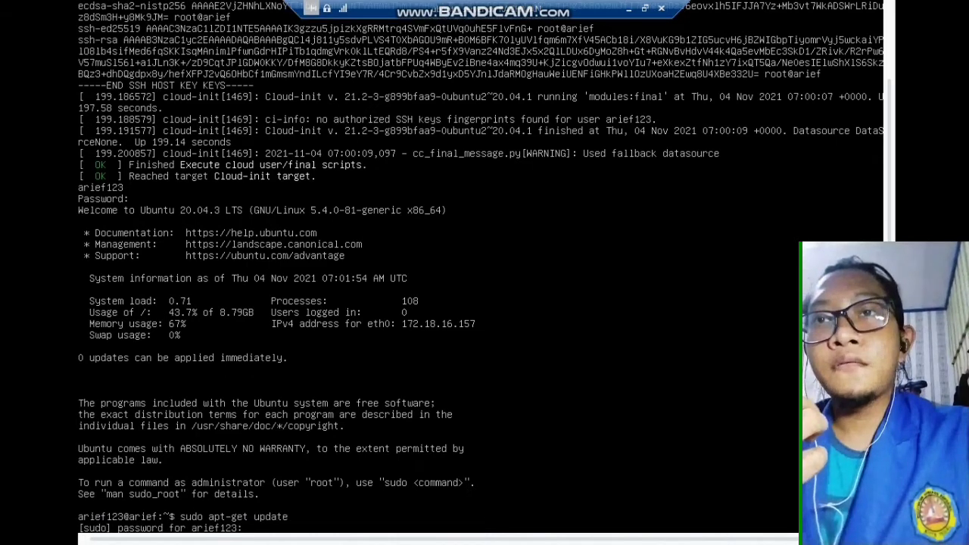
{"action": "key", "text": "Return"}
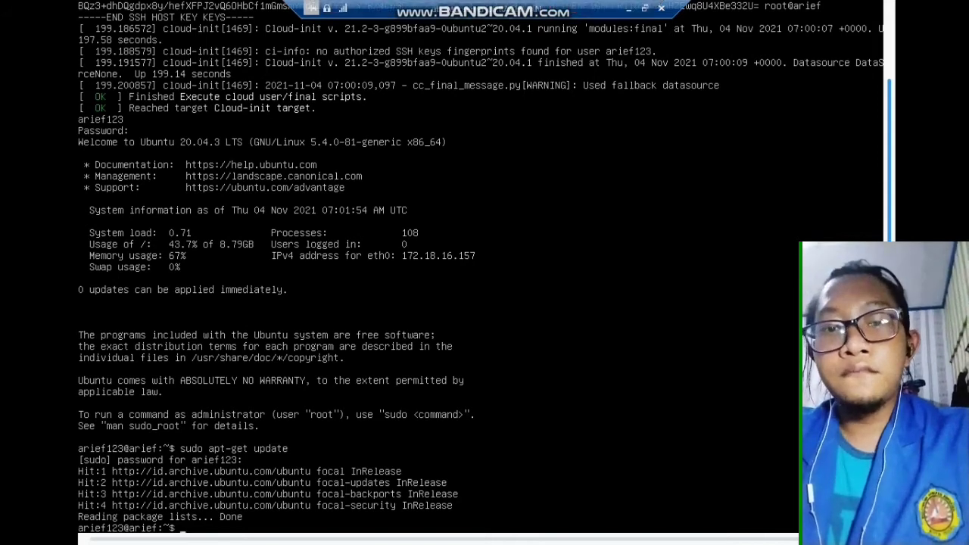
{"action": "type", "text": "sudo apt"}
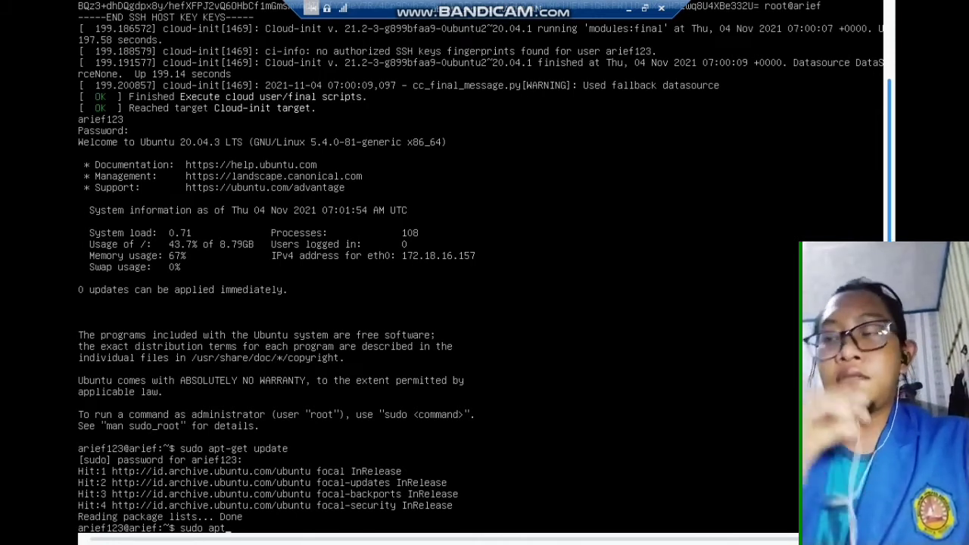
Run sudo apt-get install apache2 and confirm with y to install Apache2 2.4.41
{"action": "type", "text": "-ge"}
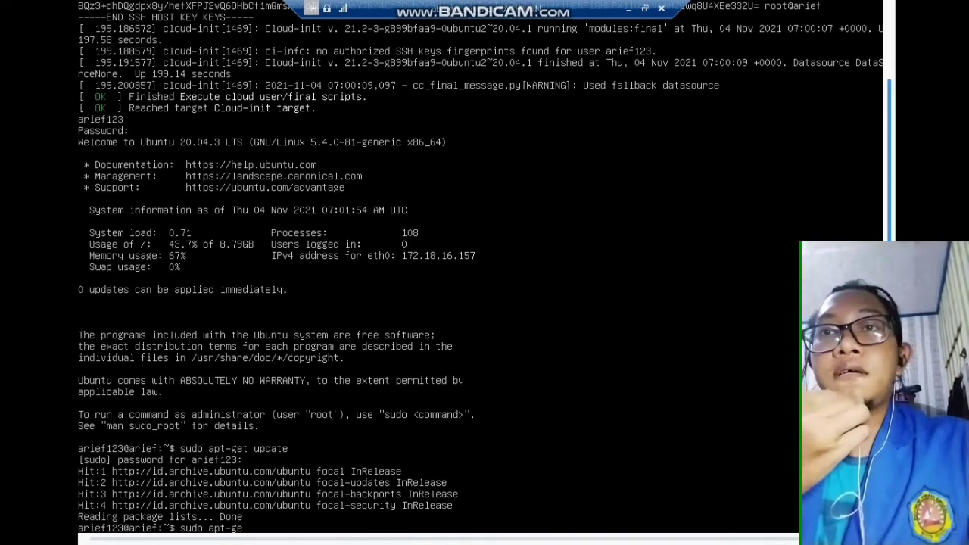
{"action": "type", "text": "t inst"}
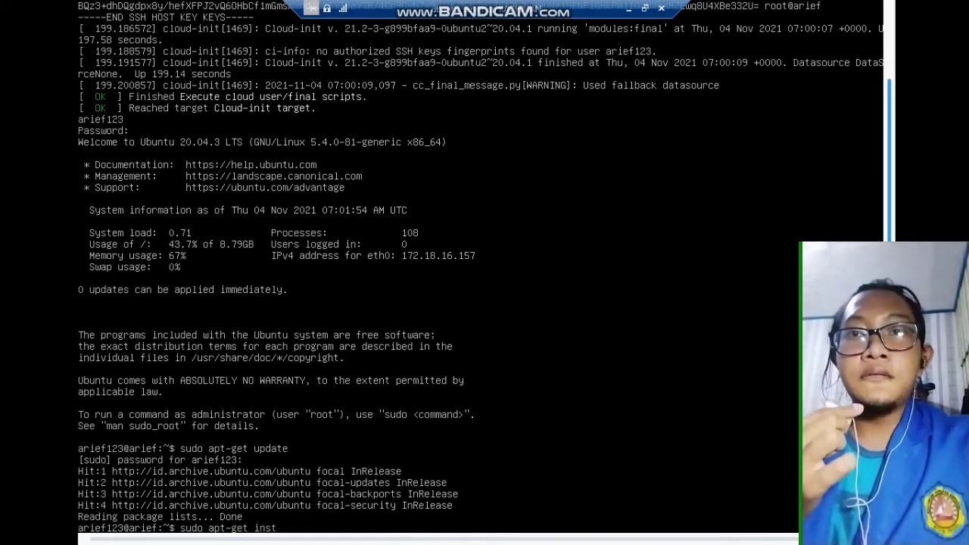
{"action": "type", "text": "all apache2"}
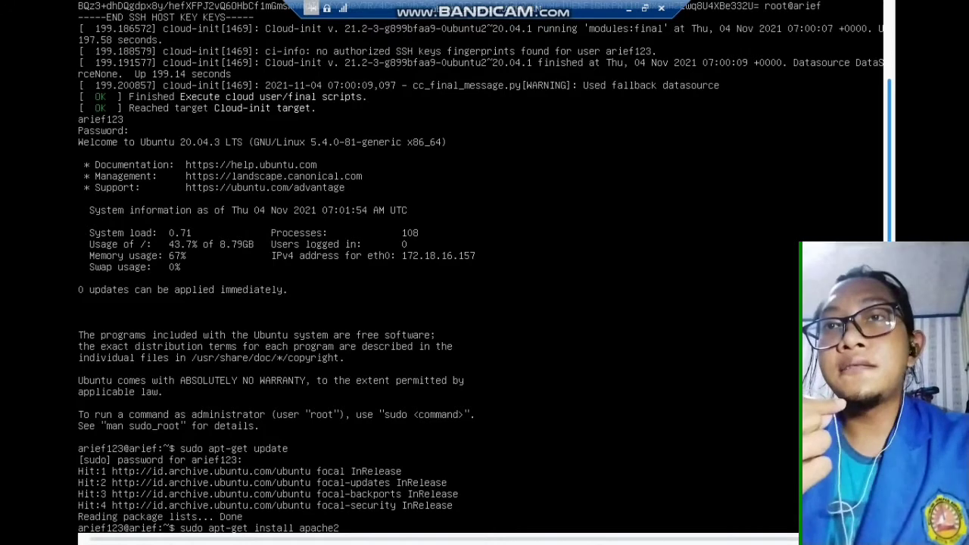
{"action": "key", "text": "Return"}
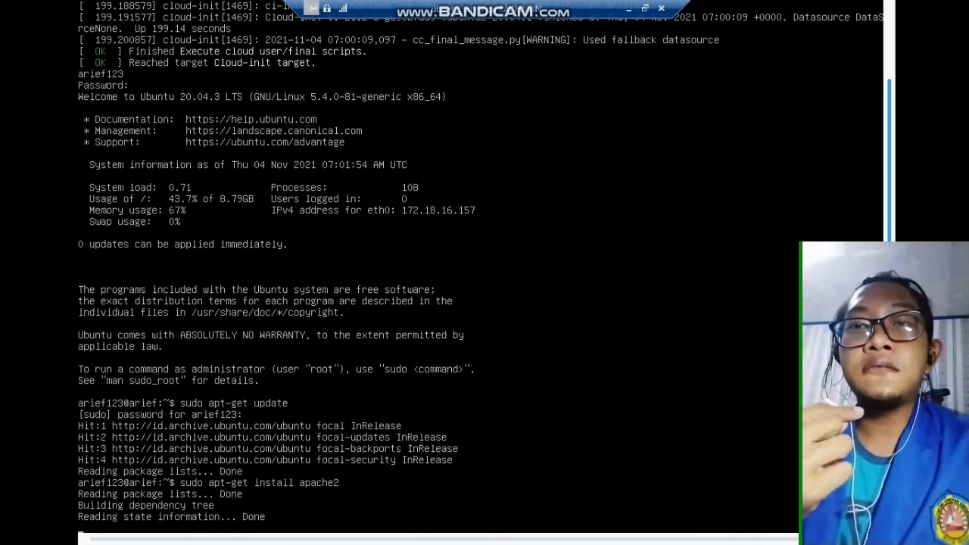
{"action": "type", "text": "y"}
{"action": "key", "text": "Return"}
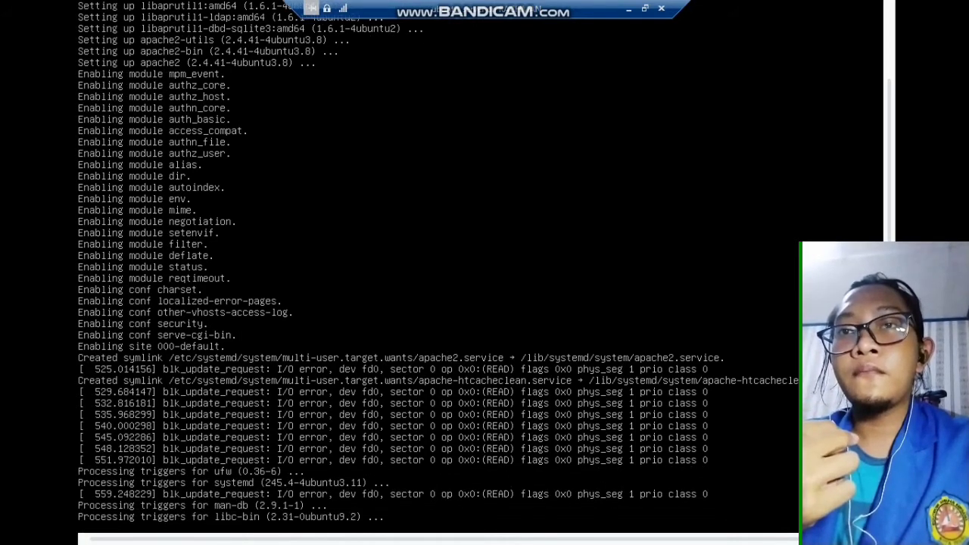
Run sudo apt-get install php and confirm with y to install the PHP 7.4 packages
{"action": "type", "text": "sudo a"}
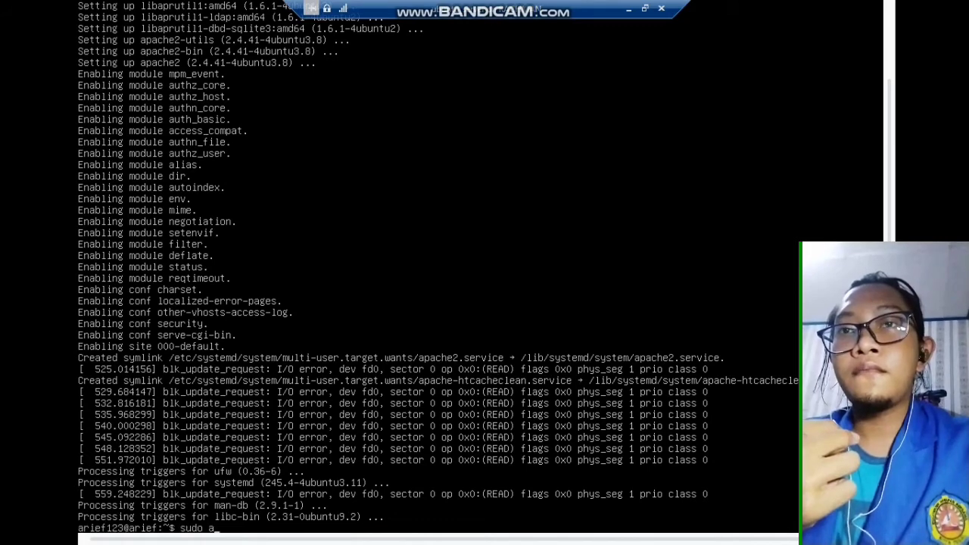
{"action": "type", "text": "pt-get install php"}
{"action": "key", "text": "Return"}
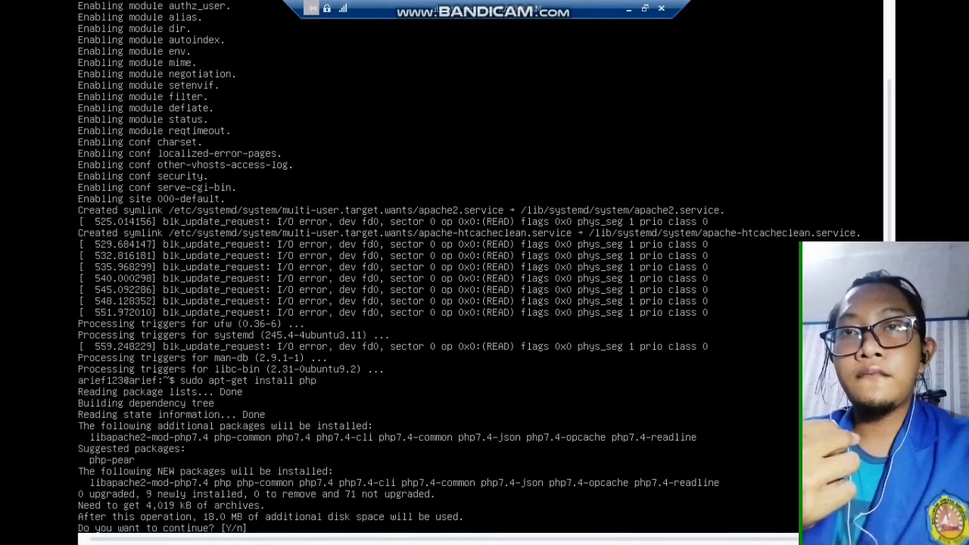
{"action": "type", "text": "y"}
{"action": "key", "text": "Return"}
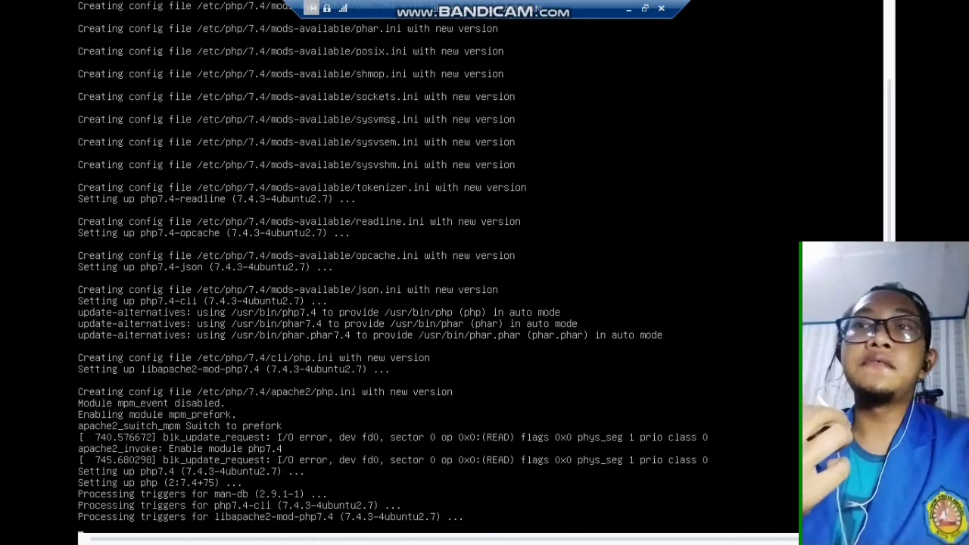
Correct the misspelled 'mariadbserver' to mariadb-server, rerun the install and confirm with y
{"action": "type", "text": "sudo apt-g"}
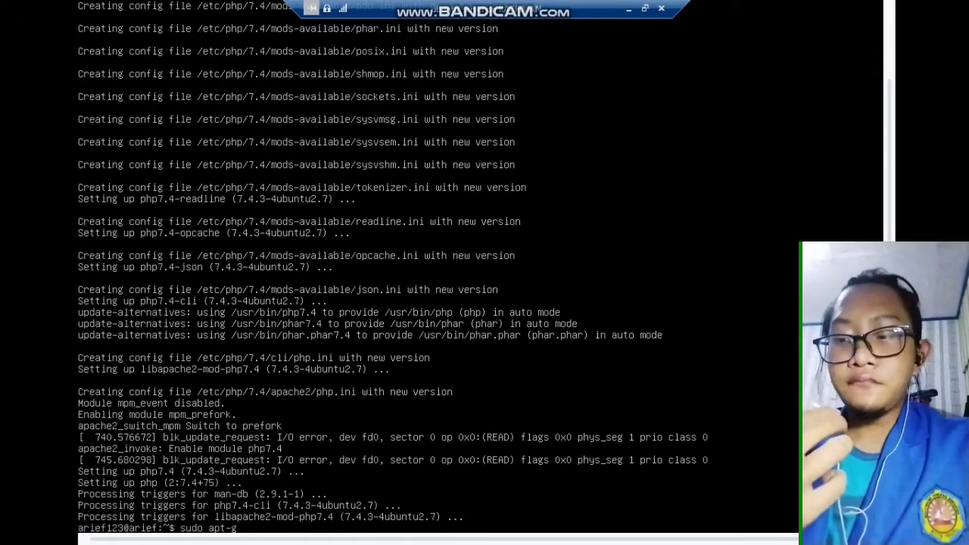
{"action": "type", "text": "et install mariadbserve"}
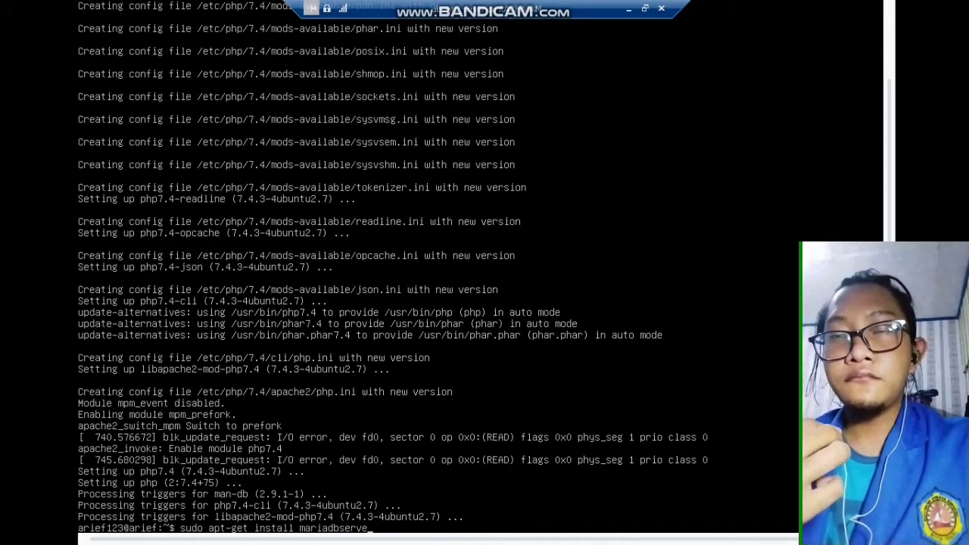
{"action": "type", "text": "r"}
{"action": "key", "text": "Return"}
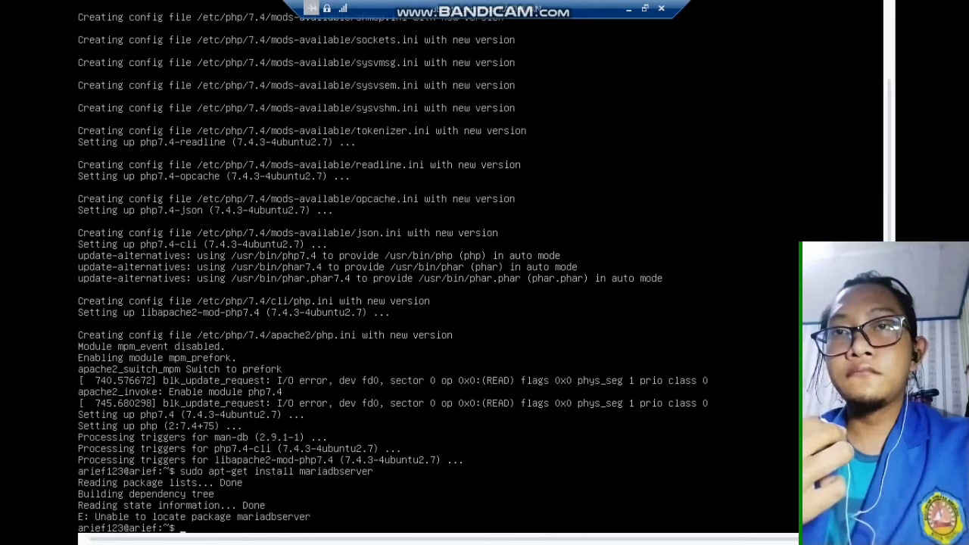
{"action": "key", "text": "Up"}
{"action": "key", "text": "Left"}
{"action": "key", "text": "Left"}
{"action": "key", "text": "Left"}
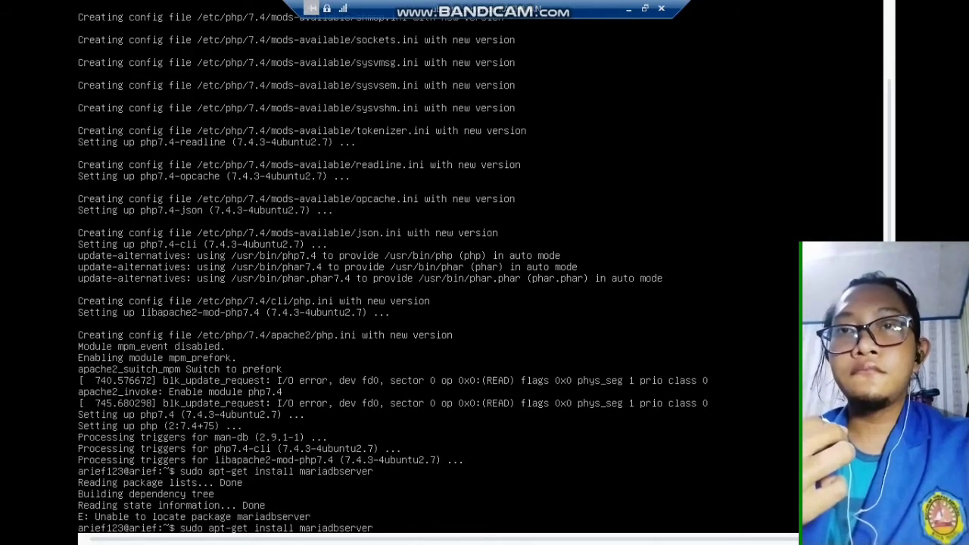
{"action": "type", "text": "-"}
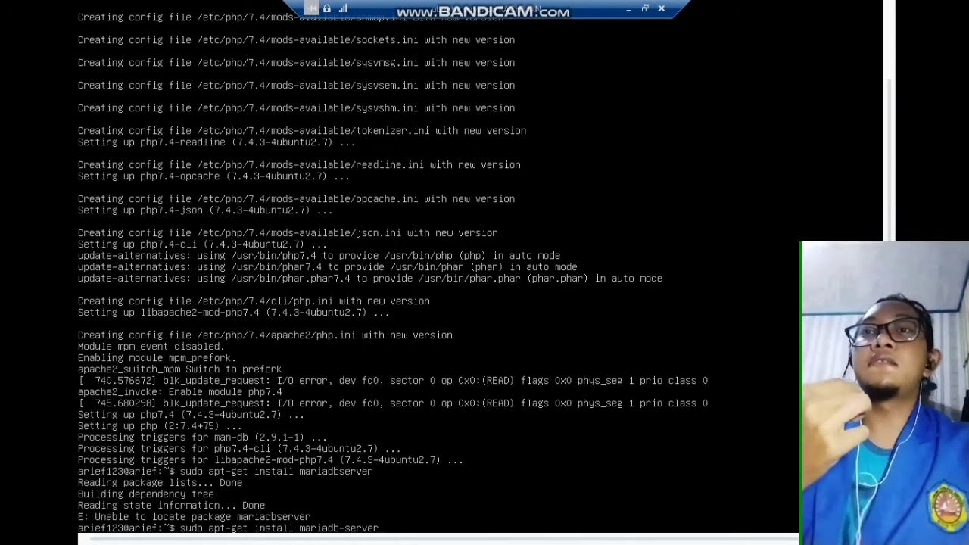
{"action": "key", "text": "Return"}
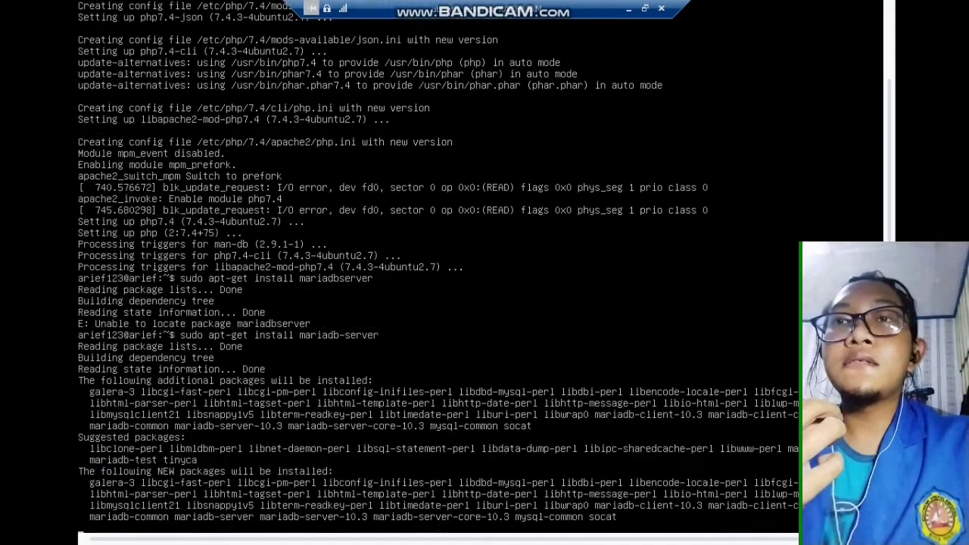
{"action": "type", "text": "y"}
{"action": "key", "text": "Return"}
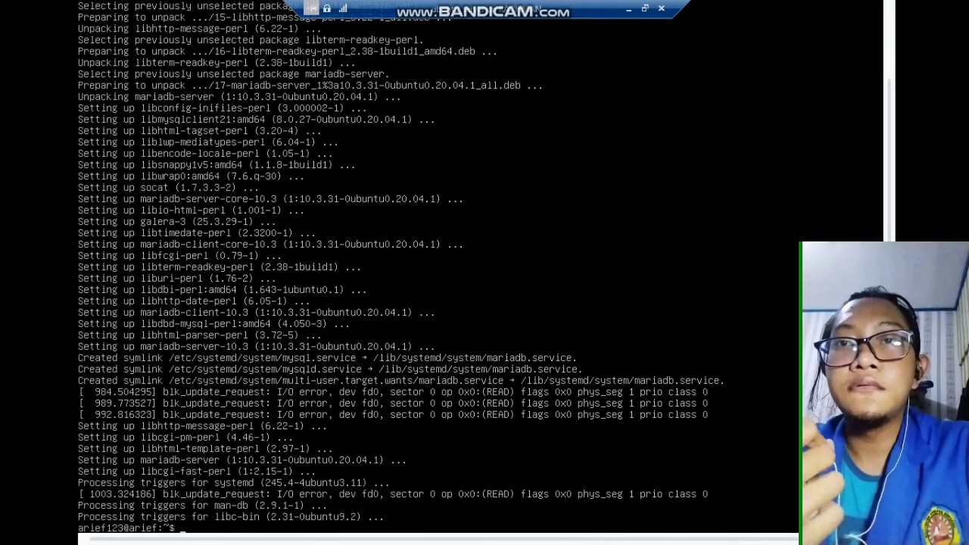
Run sudo apt-get install mariadb-client to install the MariaDB 10.3.31 client
{"action": "type", "text": "sudo apt-get install mariadb-c"}
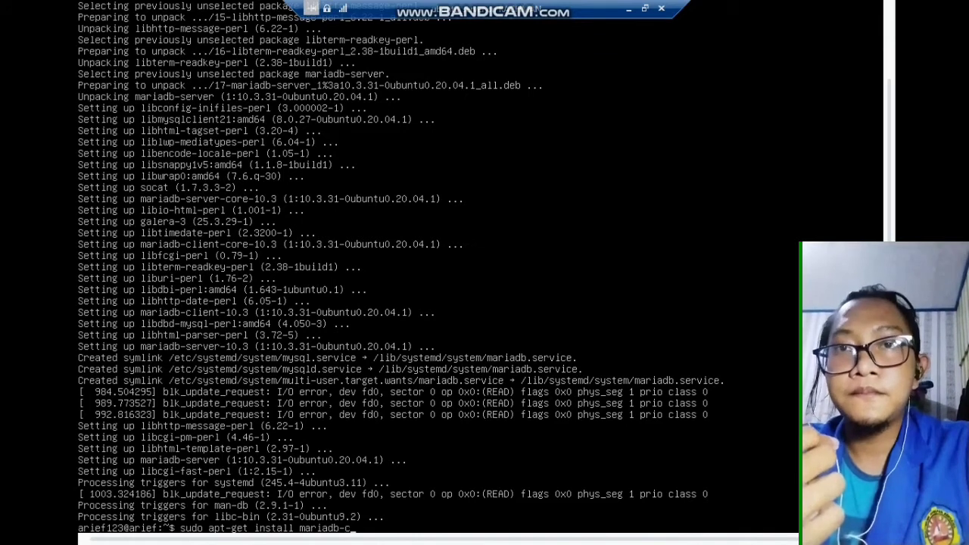
{"action": "type", "text": "lient"}
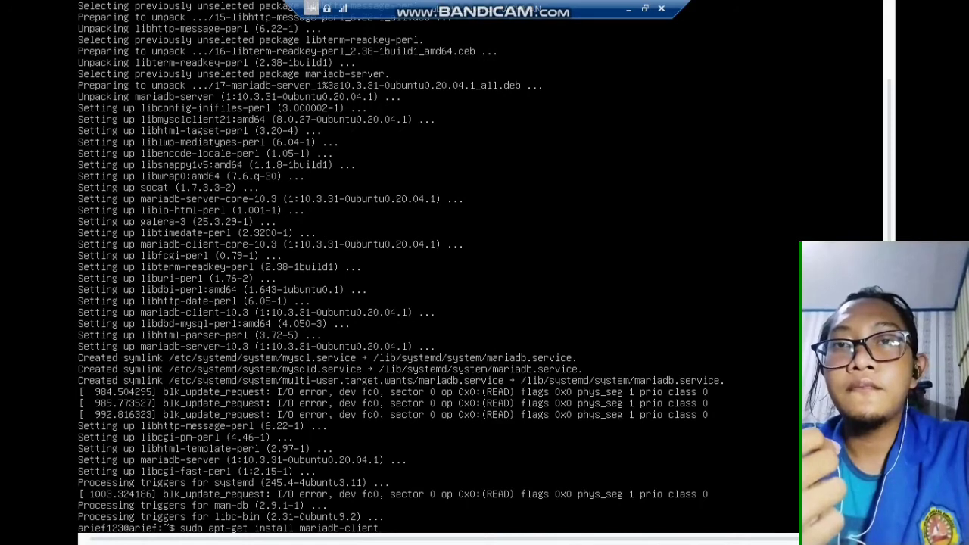
{"action": "key", "text": "Return"}
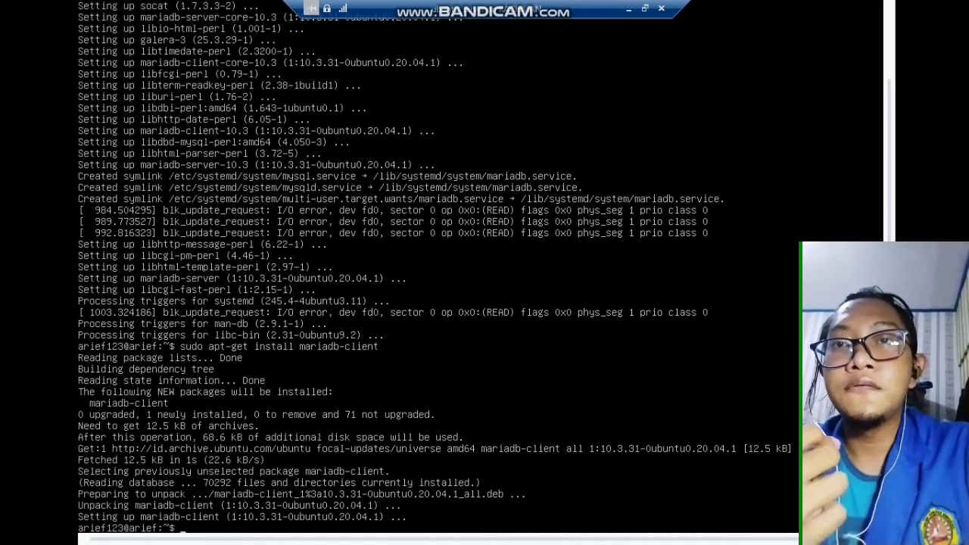
{"action": "type", "text": "ap"}
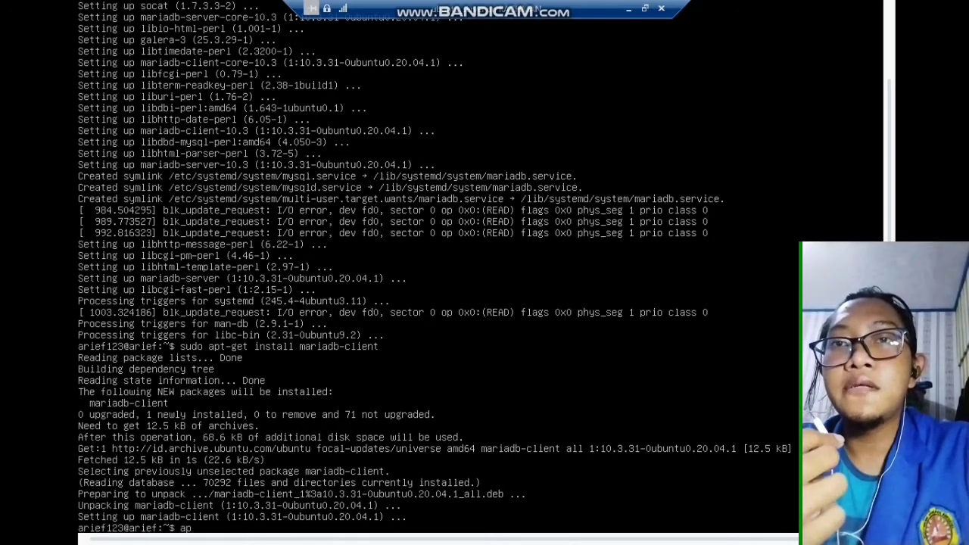
{"action": "type", "text": "ache"}
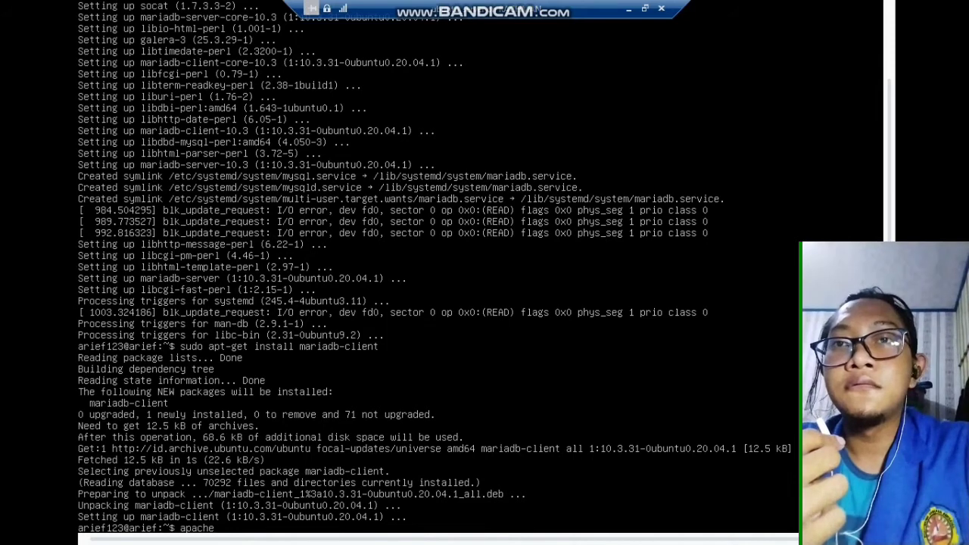
{"action": "type", "text": "2-v"}
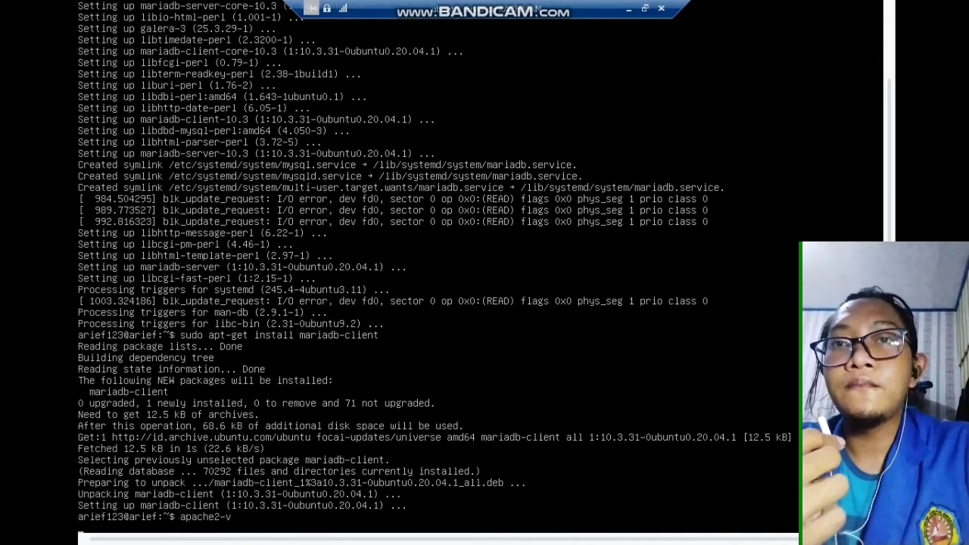
Run apache2 -v in the VM console to confirm Apache 2.4.41 is installed
{"action": "key", "text": "Return"}
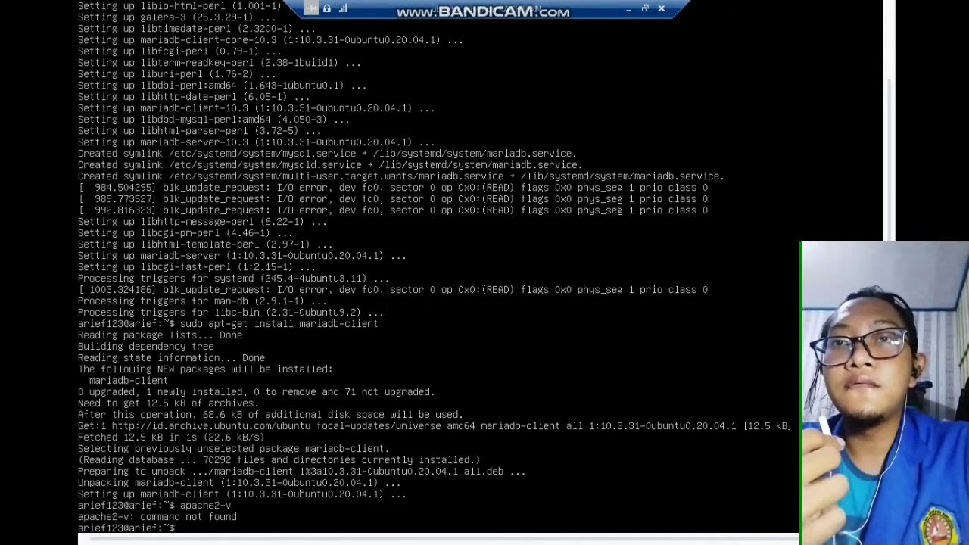
{"action": "type", "text": "a"}
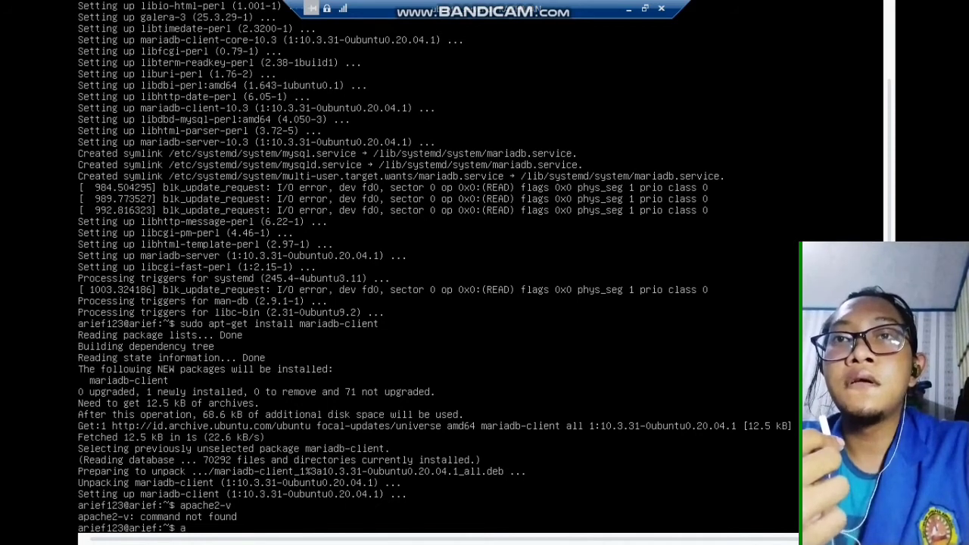
{"action": "type", "text": "pach"}
{"action": "type", "text": "e"}
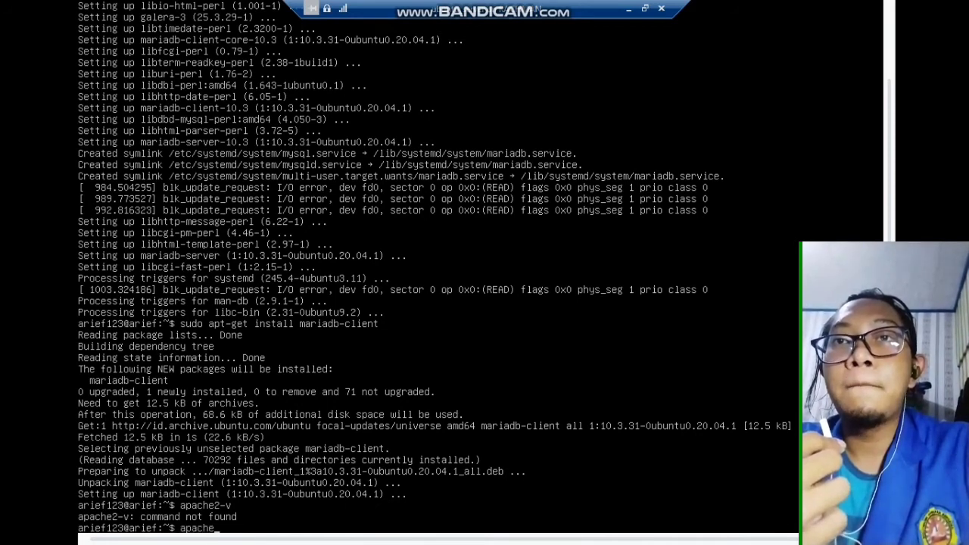
{"action": "type", "text": "2 -"}
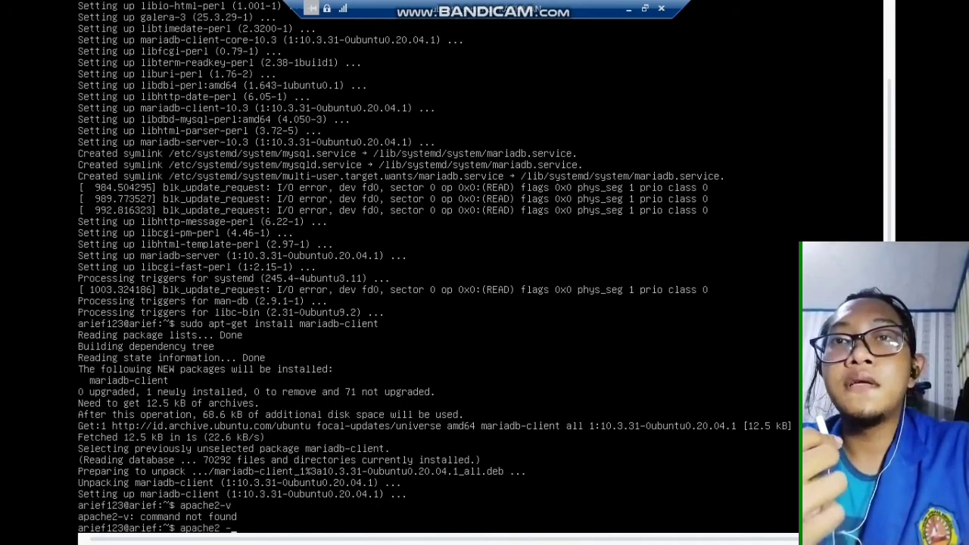
{"action": "type", "text": "v"}
{"action": "key", "text": "Return"}
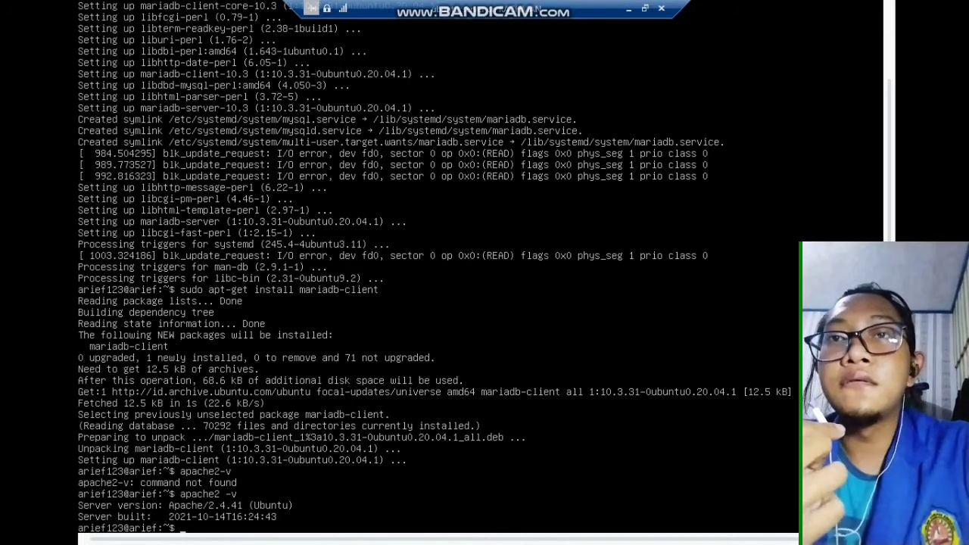
Run php -v and mysqld --version to confirm PHP 7.4.3 and MariaDB 10.3.31
{"action": "type", "text": "p"}
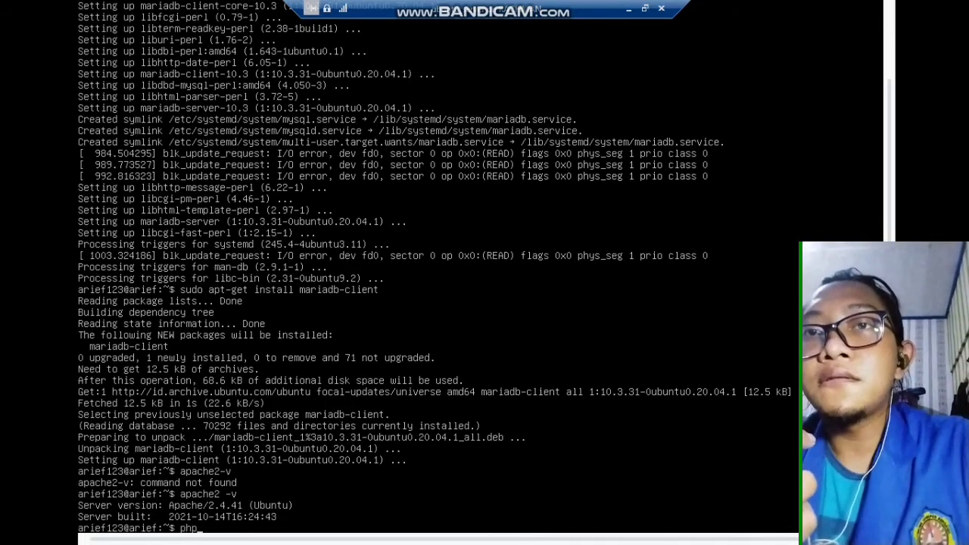
{"action": "type", "text": "hp"}
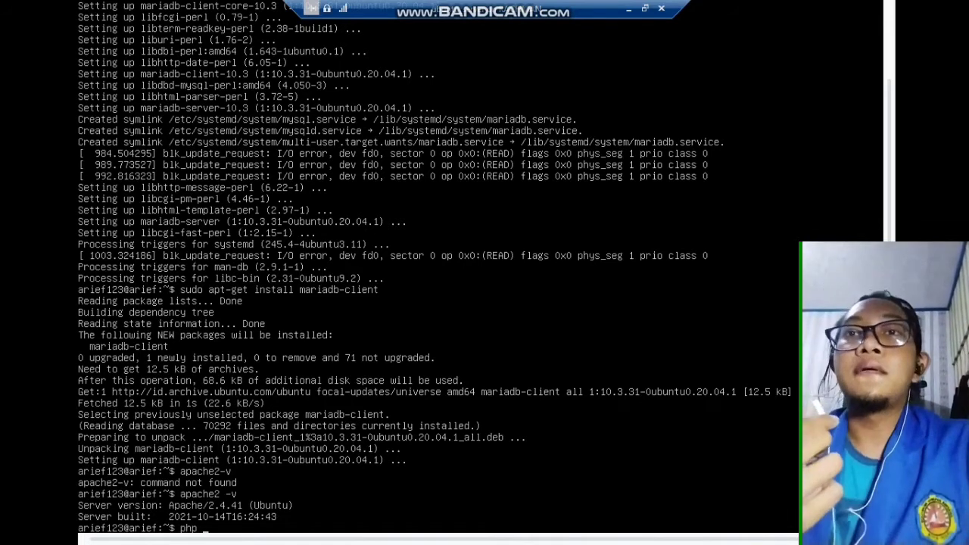
{"action": "type", "text": " -v"}
{"action": "key", "text": "Return"}
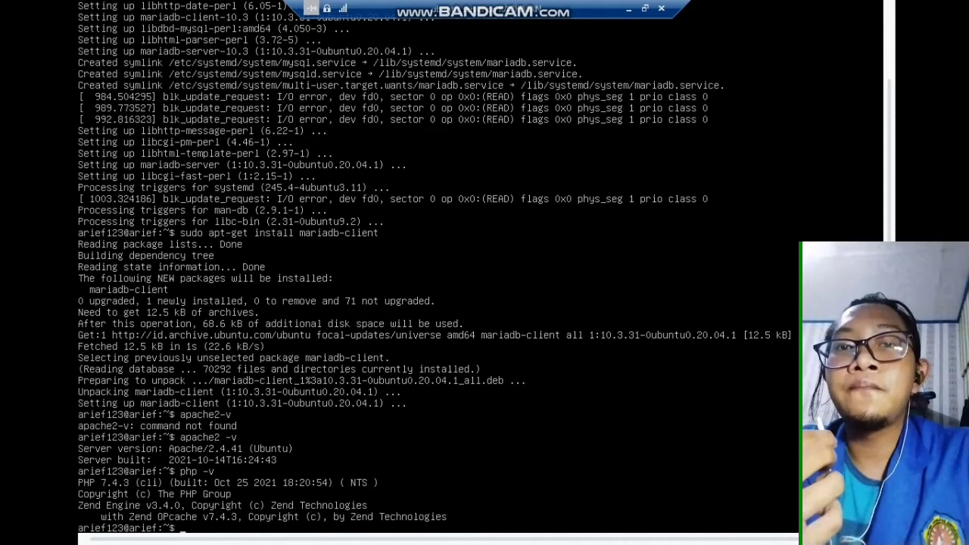
{"action": "type", "text": "sqld -"}
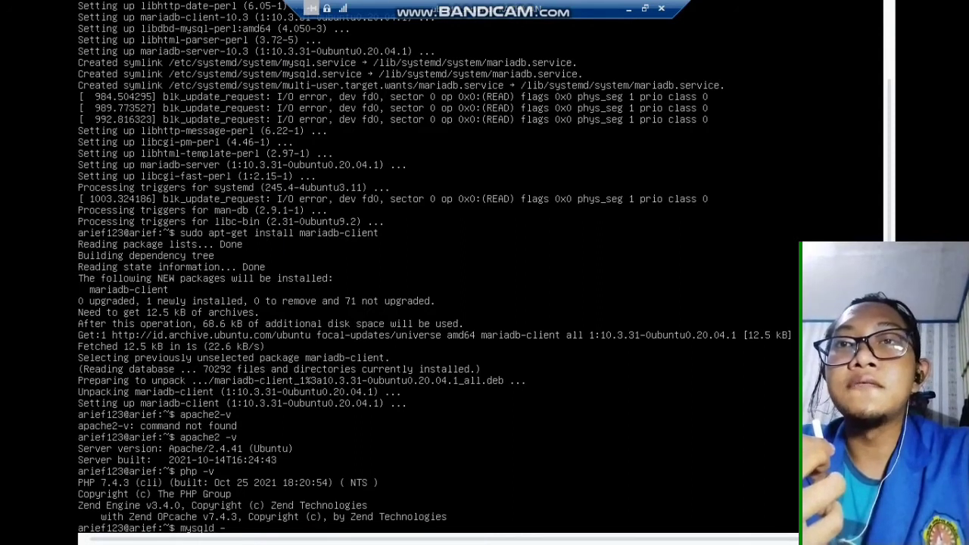
{"action": "type", "text": "ver"}
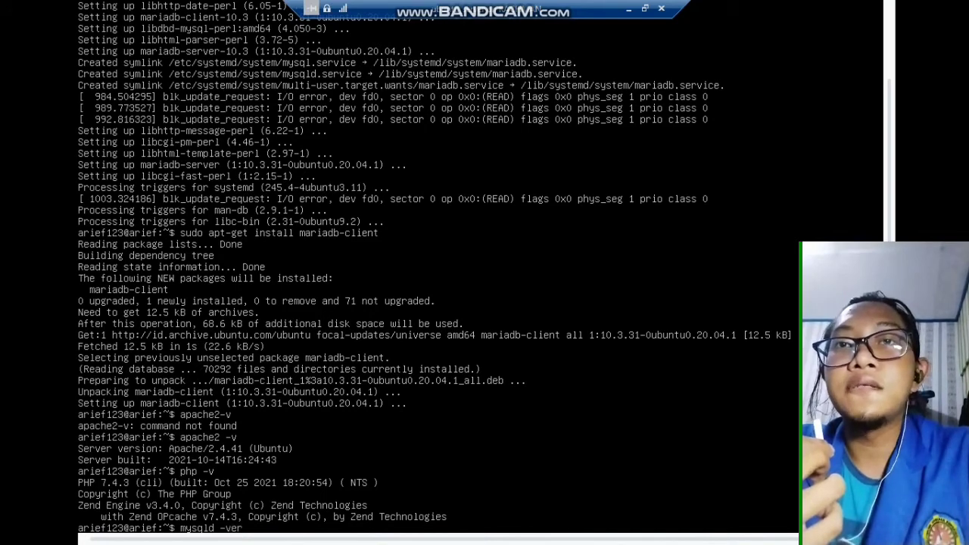
{"action": "type", "text": "sion"}
{"action": "key", "text": "Return"}
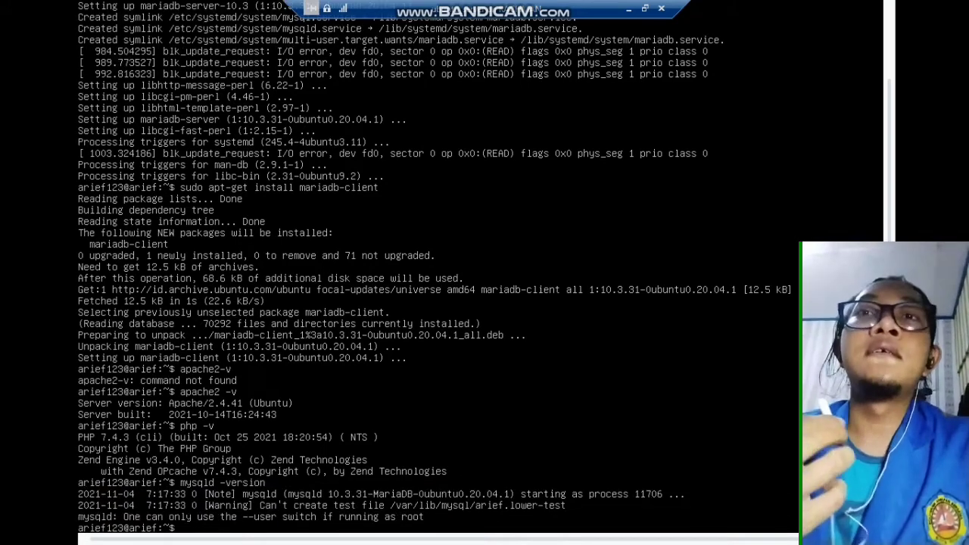